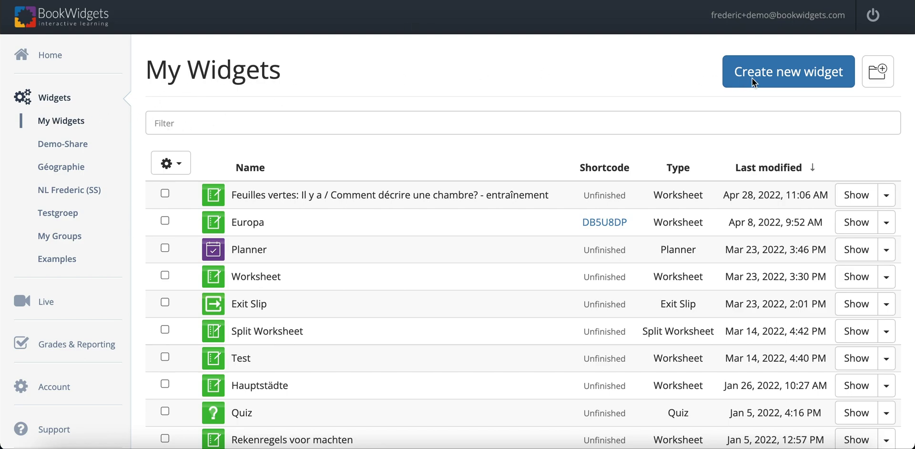
Create a new Quiz widget and import the document B–Animals in English.docx into it
left_click(781, 74)
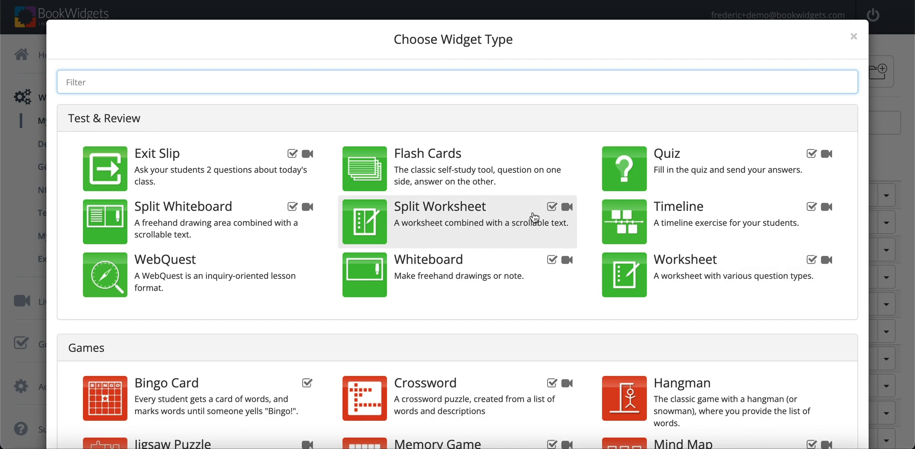
left_click(720, 175)
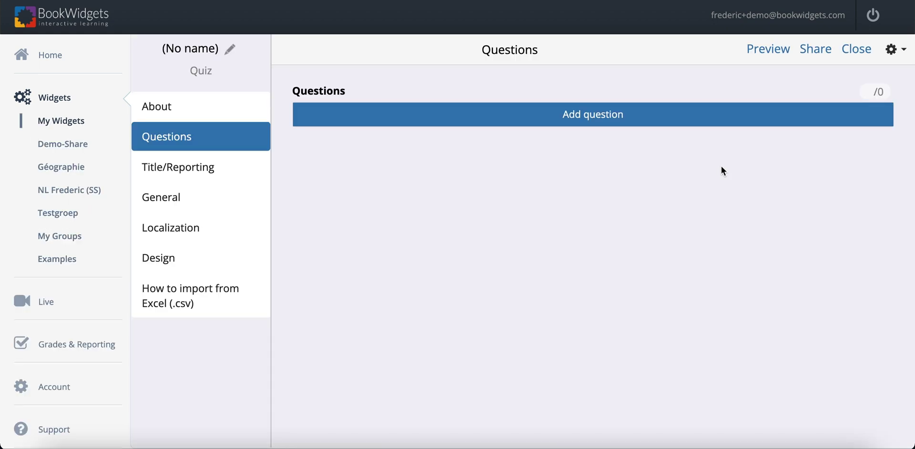
left_click(892, 49)
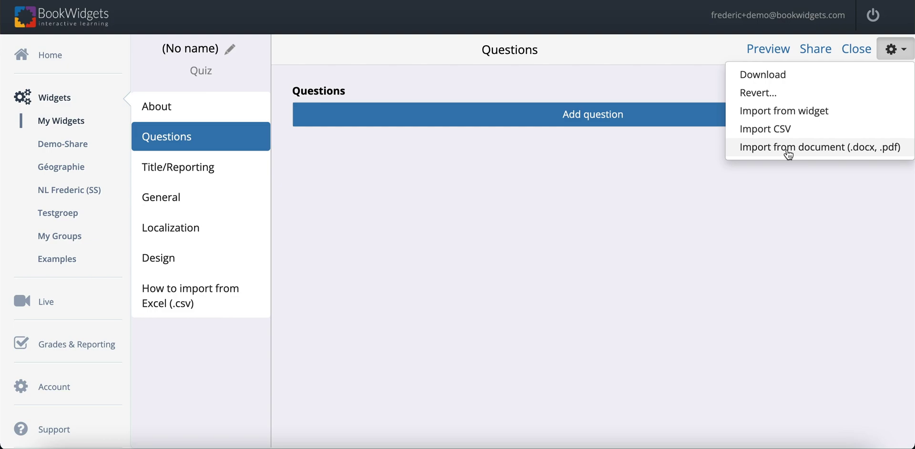
left_click(789, 154)
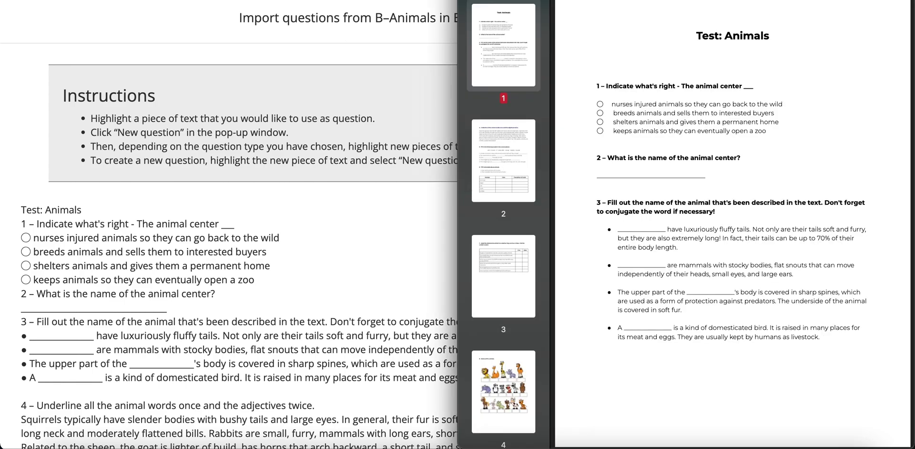
Compare the text extracted for import with the original Animals test document, and close the original
left_click(614, 149)
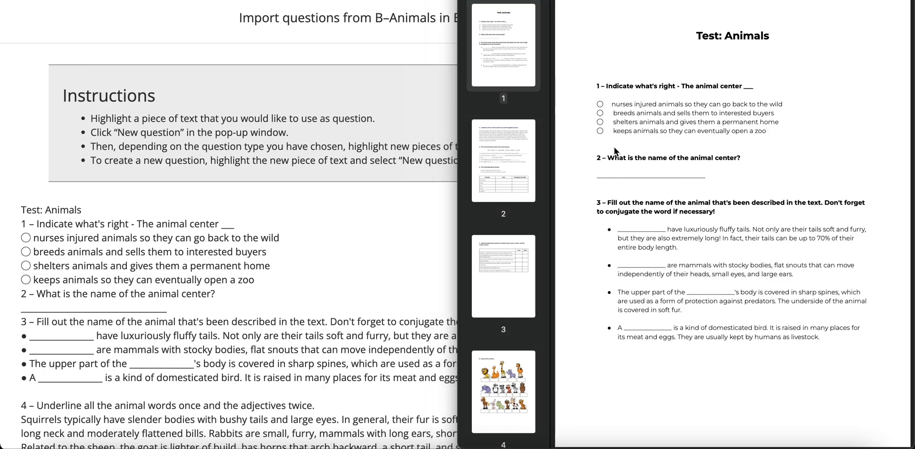
left_click_drag(615, 105, 724, 101)
left_click(658, 72)
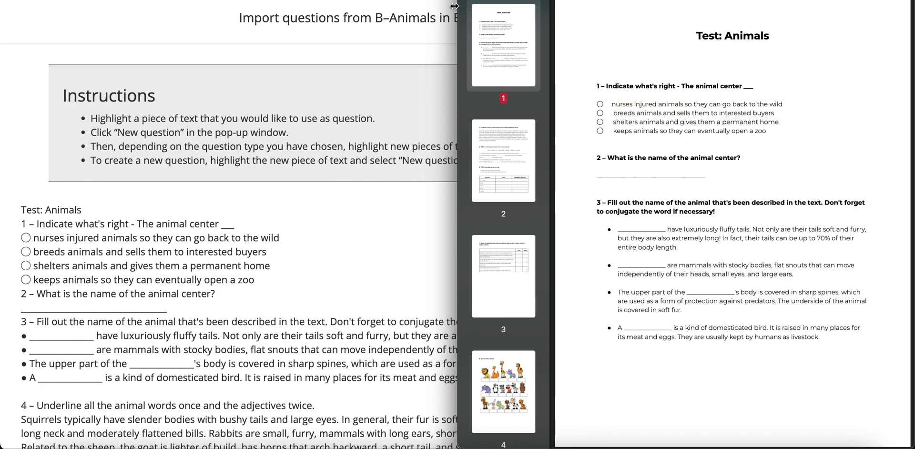
left_click(287, 33)
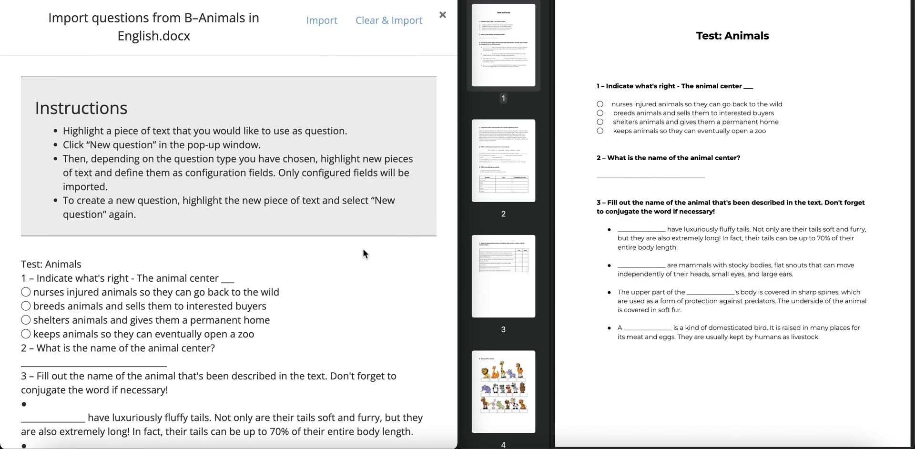
scroll(363, 252, "down", 3)
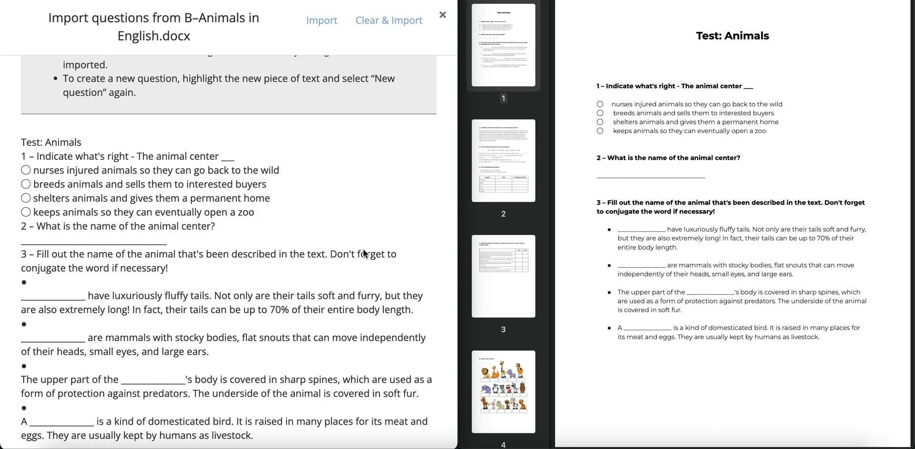
key("super+w")
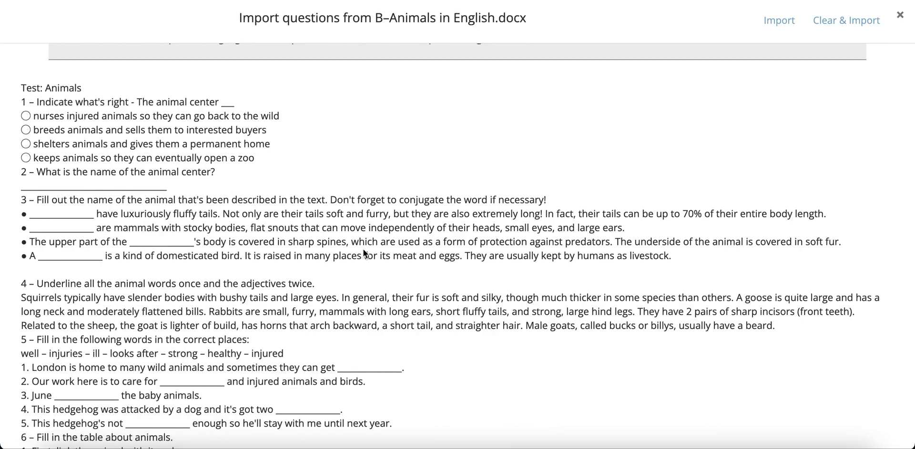
scroll(364, 249, "up", 2)
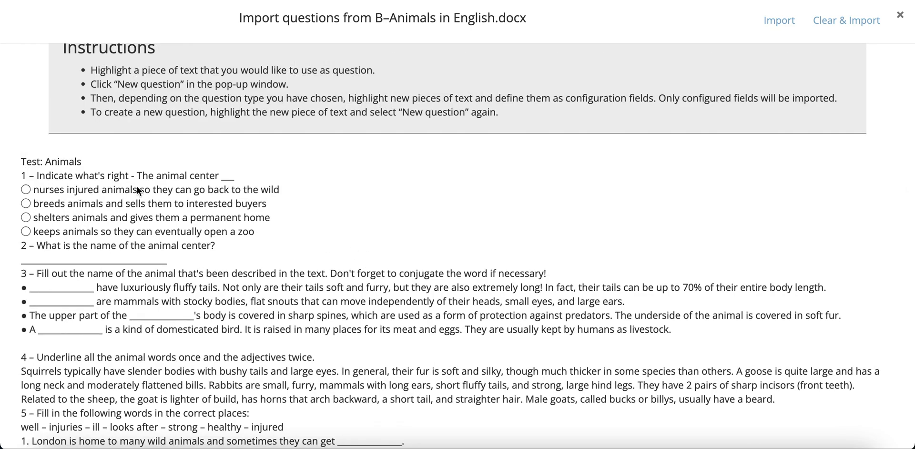
Mark the line "1 – Indicate what's right - The animal center ___" as a new Text multiple choice question
left_click_drag(22, 173, 25, 128)
scroll(186, 387, "down", 1)
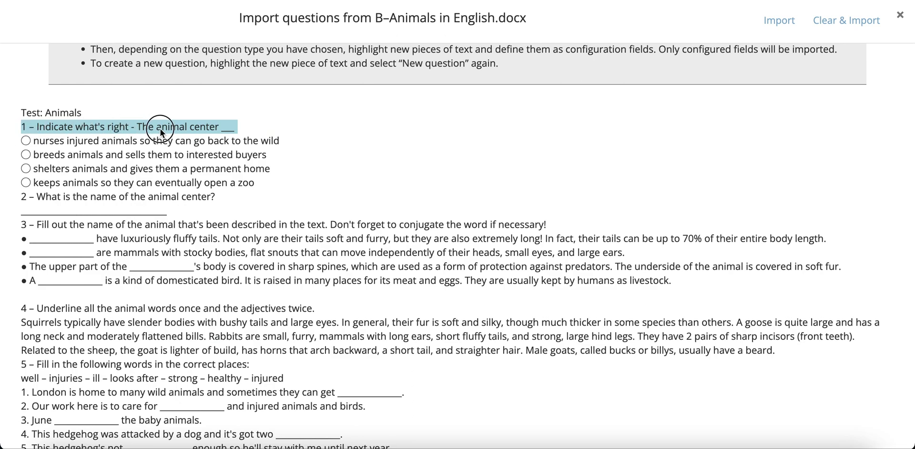
scroll(160, 128, "up", 3)
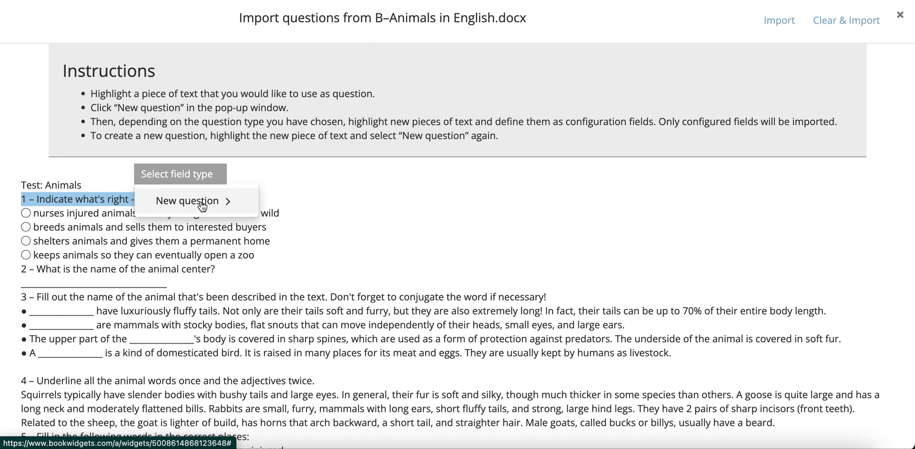
left_click(202, 205)
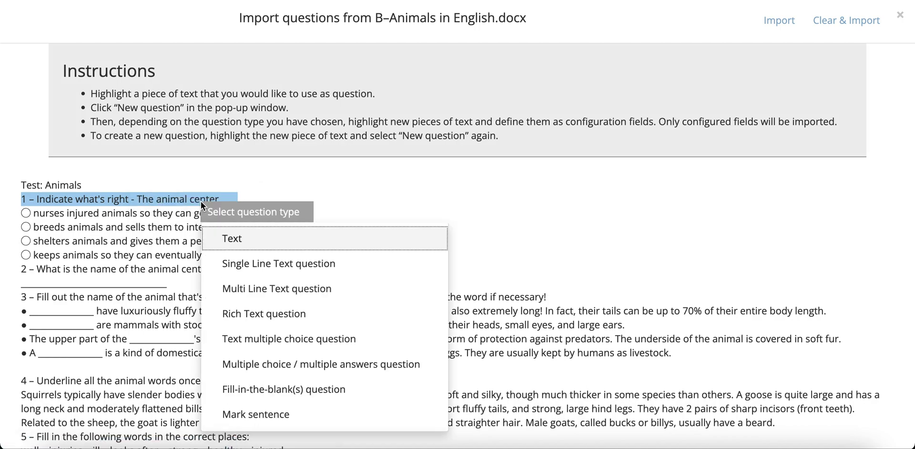
scroll(273, 296, "down", 2)
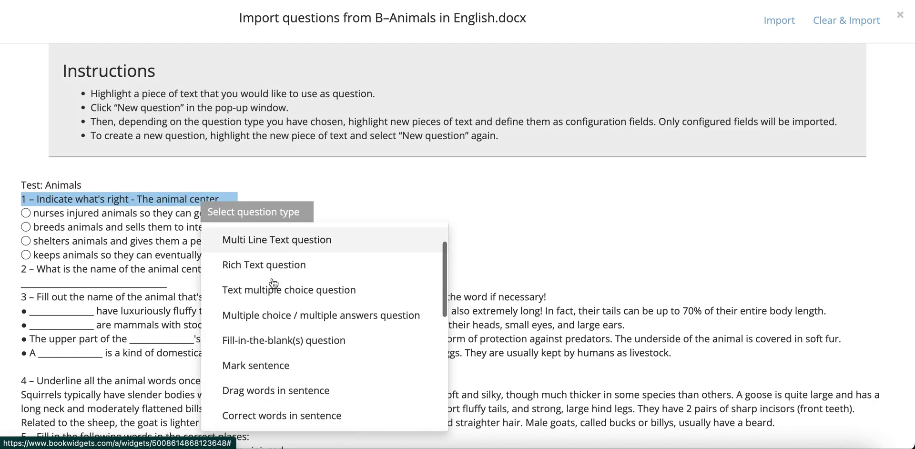
scroll(297, 292, "down", 4)
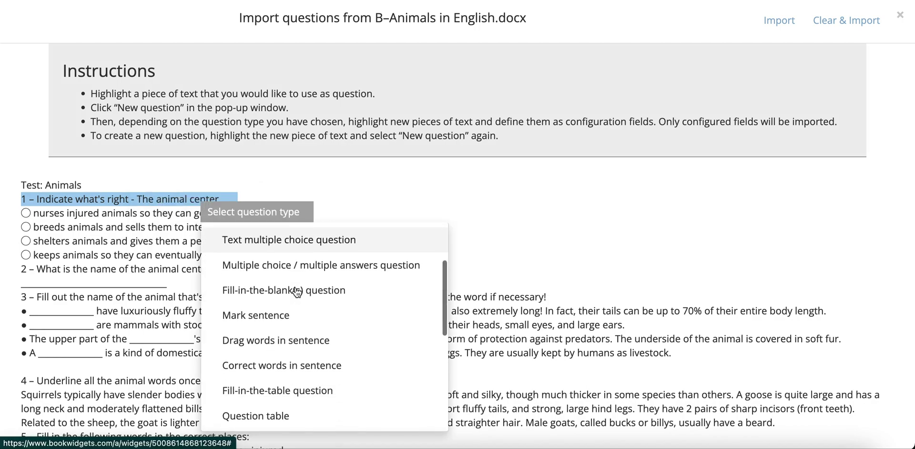
scroll(296, 291, "up", 4)
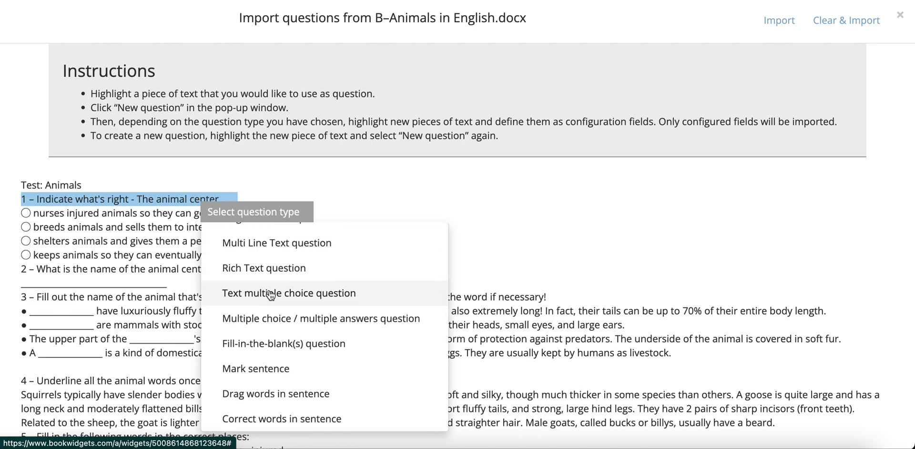
left_click(298, 294)
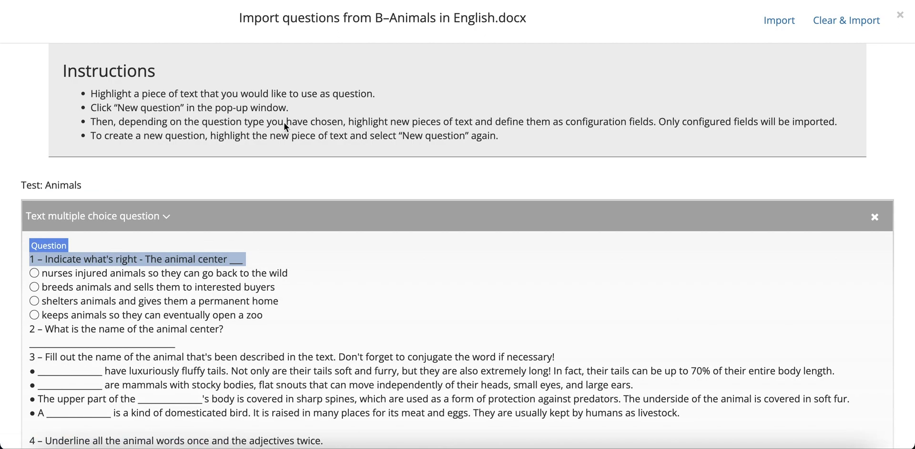
Mark "2 – What is the name of the animal center?" as a new Single Line Text question
scroll(12, 308, "down", 3)
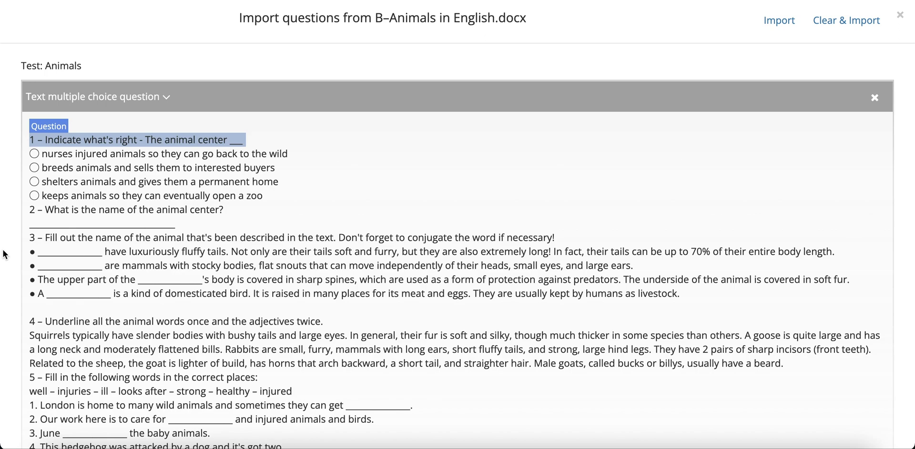
left_click_drag(48, 212, 112, 208)
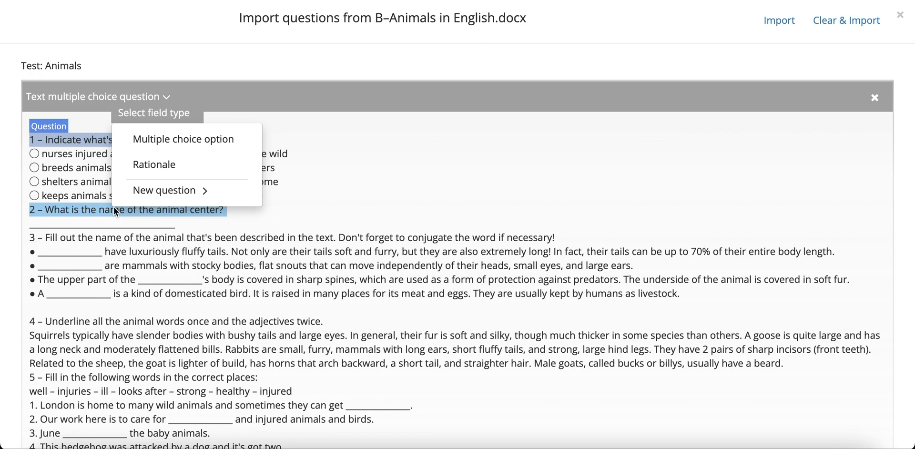
left_click(162, 192)
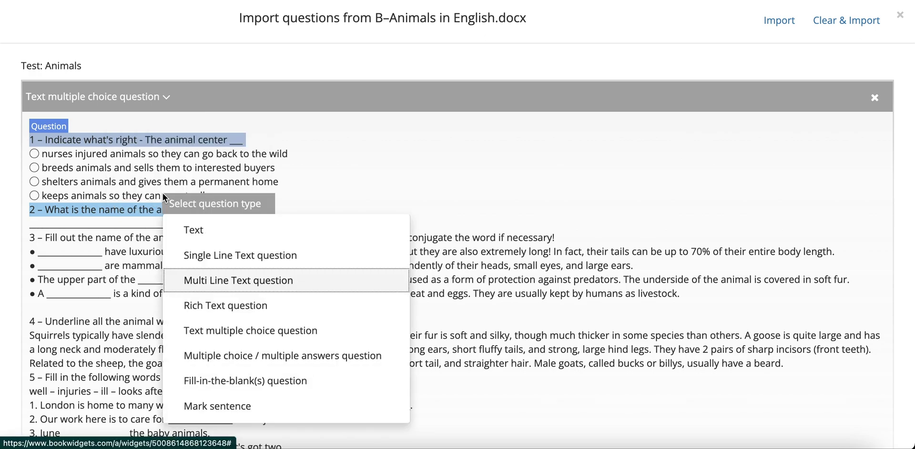
left_click(237, 256)
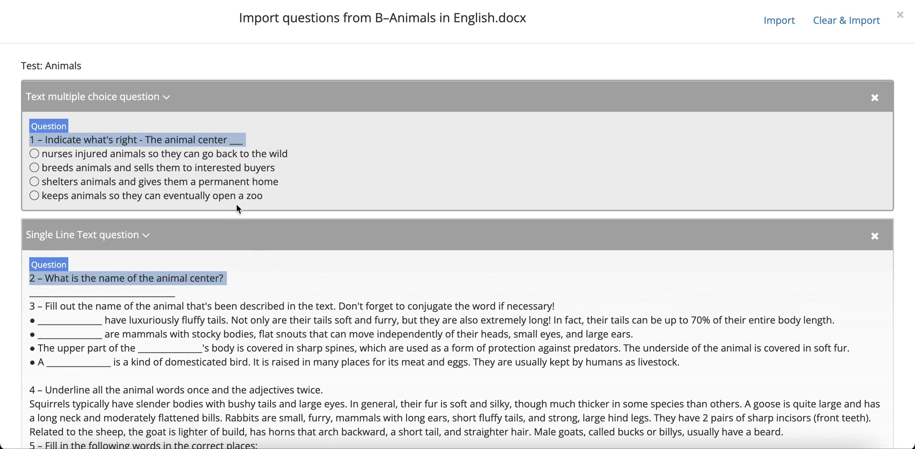
Look through the alternative types for question 2 and remove its Single Line Text question block
left_click(105, 236)
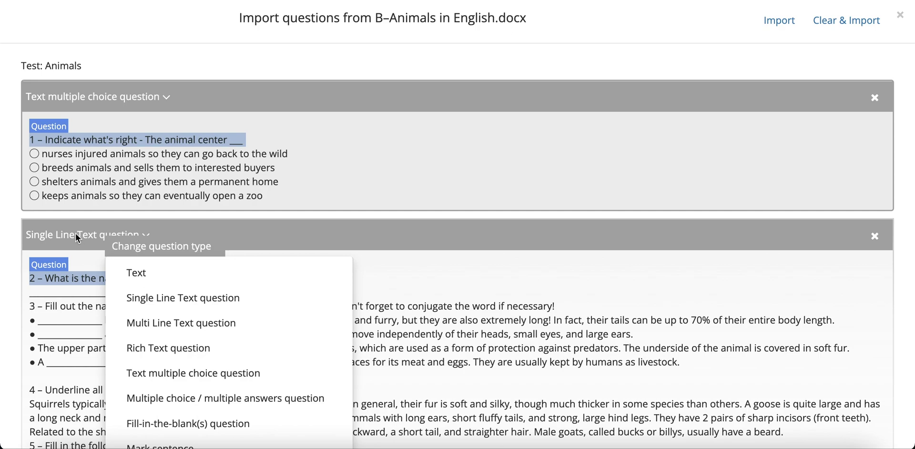
scroll(168, 387, "down", 3)
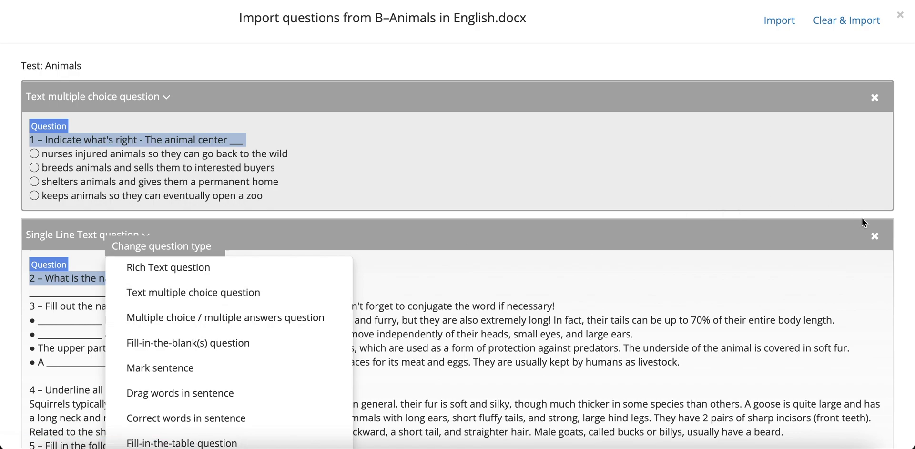
left_click(876, 240)
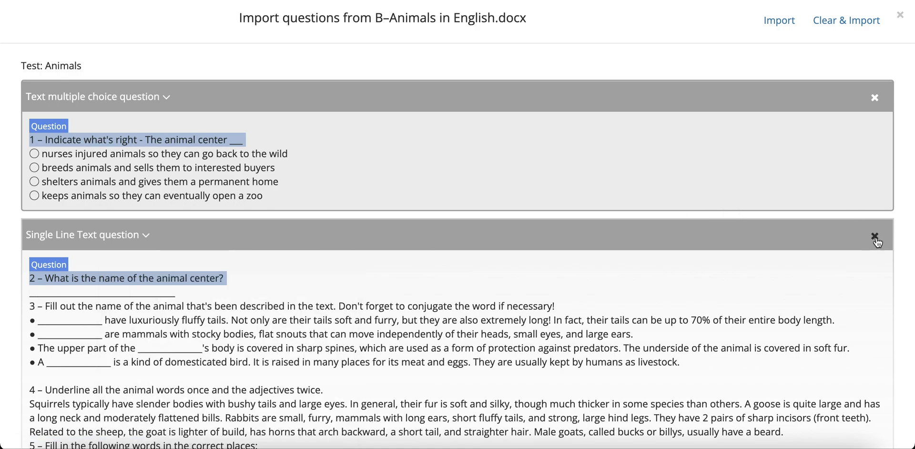
left_click(876, 238)
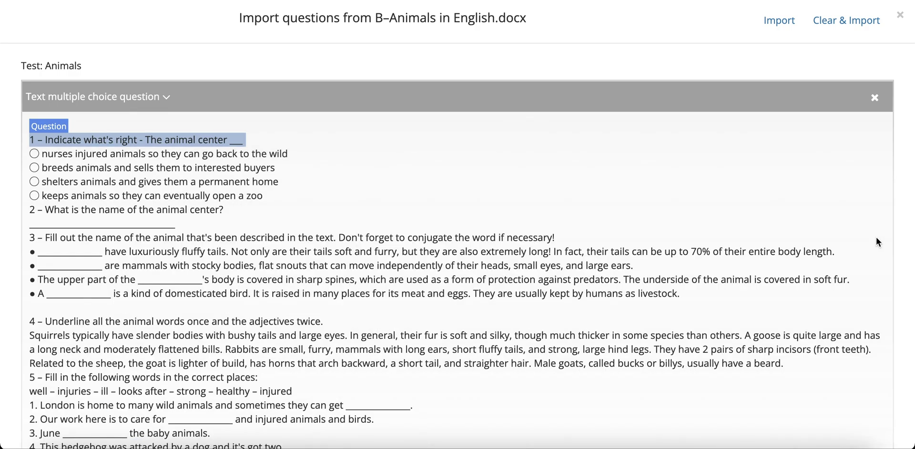
Define the four answer lines under question 1 as multiple choice options
left_click(118, 155)
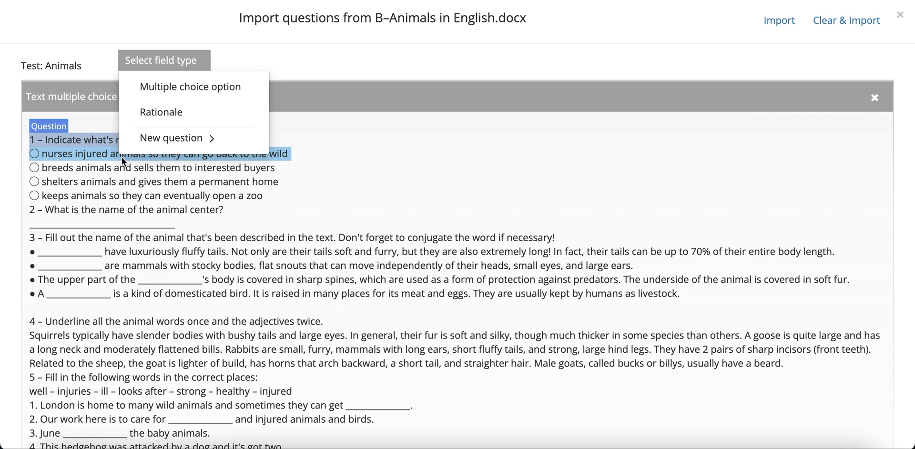
left_click(184, 89)
left_click(130, 182)
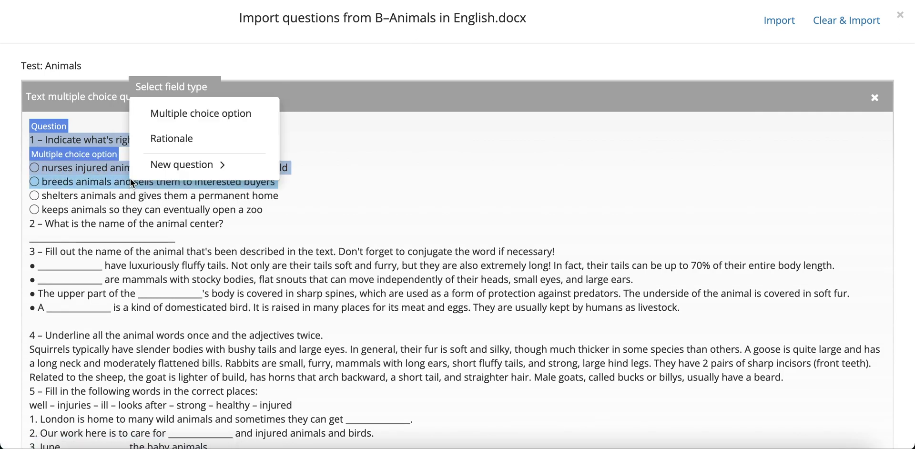
left_click(179, 116)
left_click(105, 212)
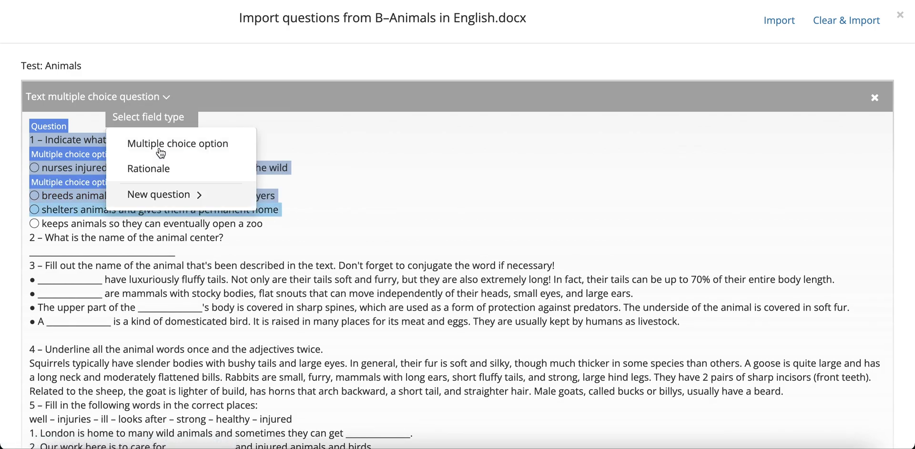
left_click(178, 143)
left_click(94, 240)
left_click(152, 175)
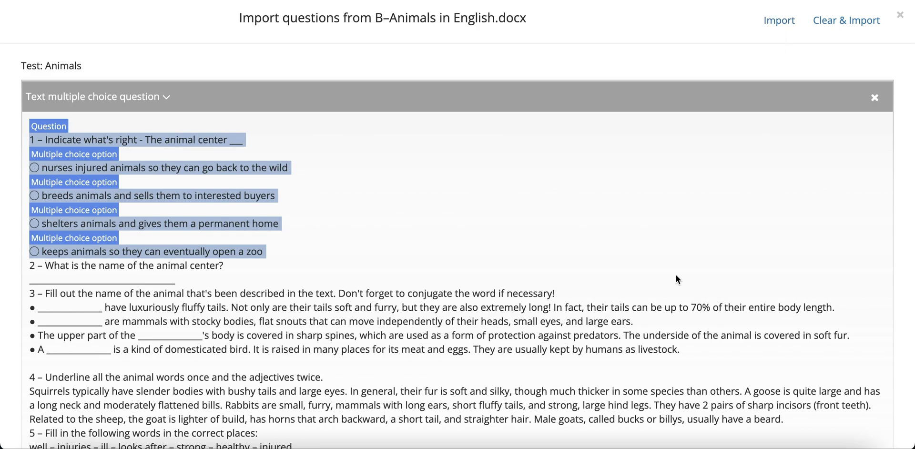
Import the configured question into the quiz without clearing the existing content
scroll(677, 276, "down", 5)
scroll(676, 275, "up", 10)
scroll(511, 311, "down", 2)
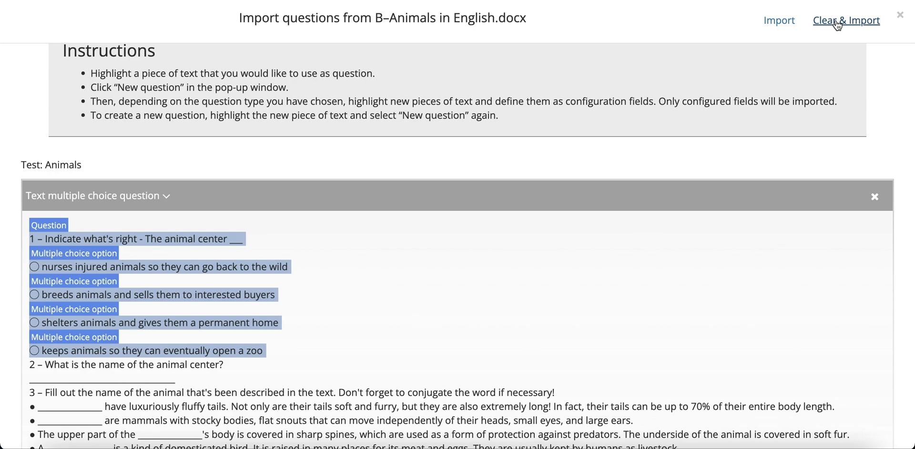
left_click(776, 22)
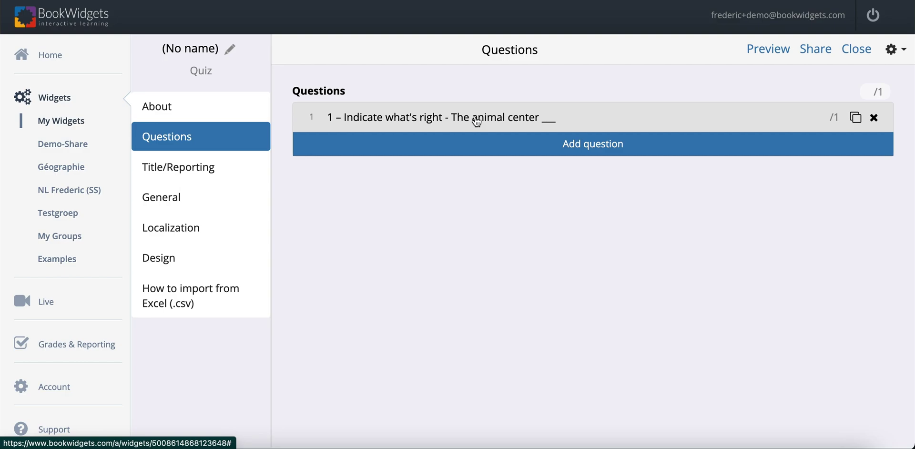
Open the imported question and mark "shelters animals and gives them a permanent home" as the correct answer
left_click(477, 122)
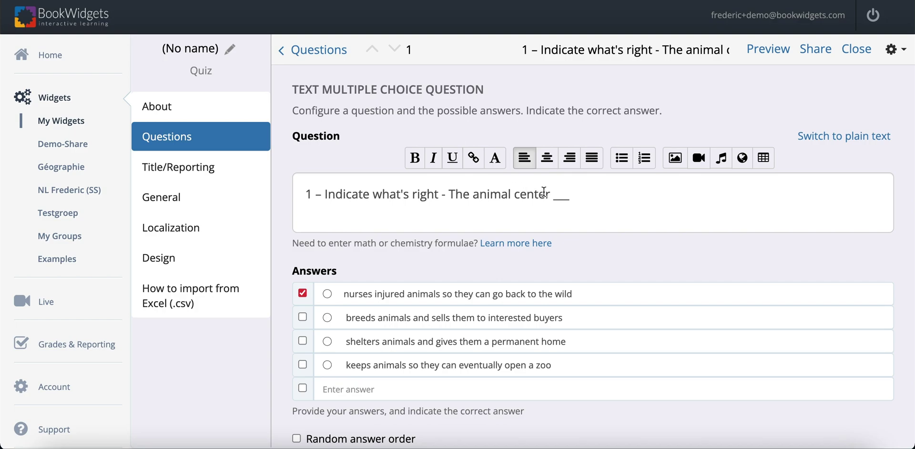
left_click(553, 195)
scroll(428, 207, "down", 1)
scroll(427, 207, "down", 1)
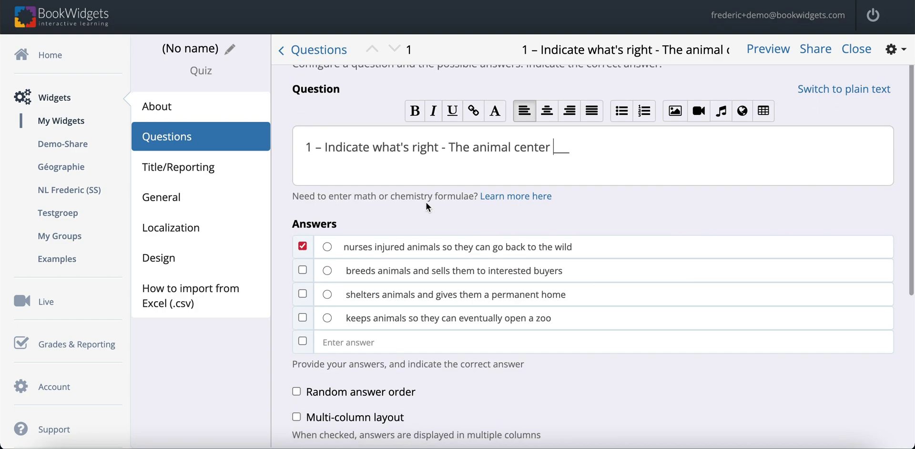
left_click(302, 295)
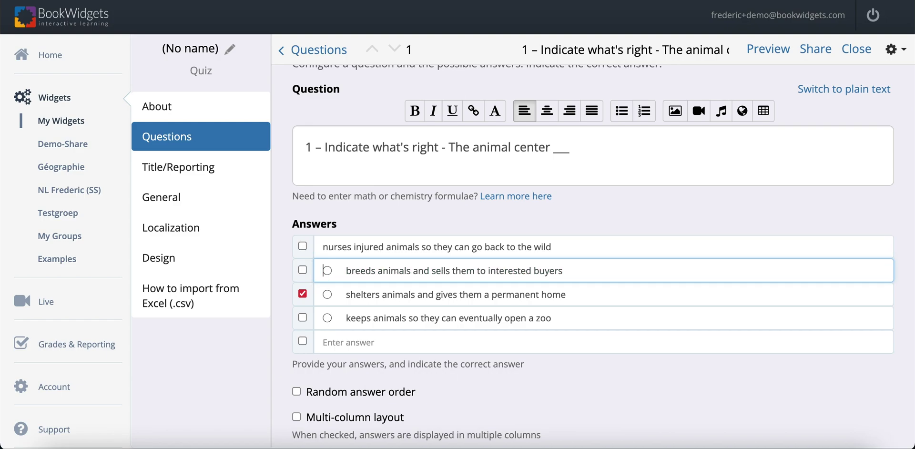
Remove the leftover circle symbols in front of the answer options
left_click(325, 270)
key("Tab")
key("Tab")
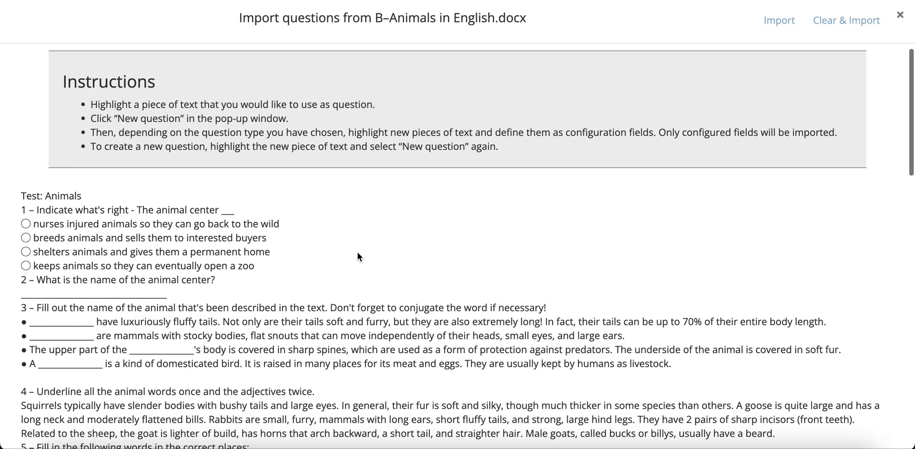
Define "2 – What is the name of the animal center?" together with its blank answer line as a Single Line Text question
scroll(358, 257, "down", 3)
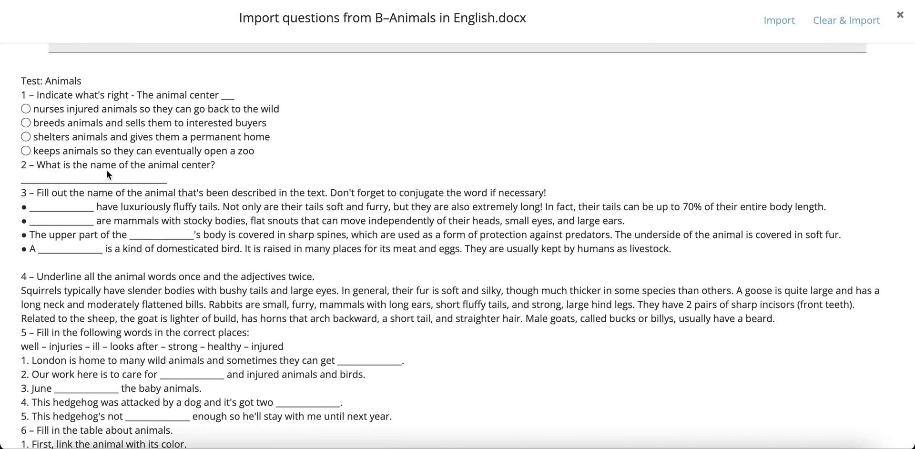
left_click(50, 168)
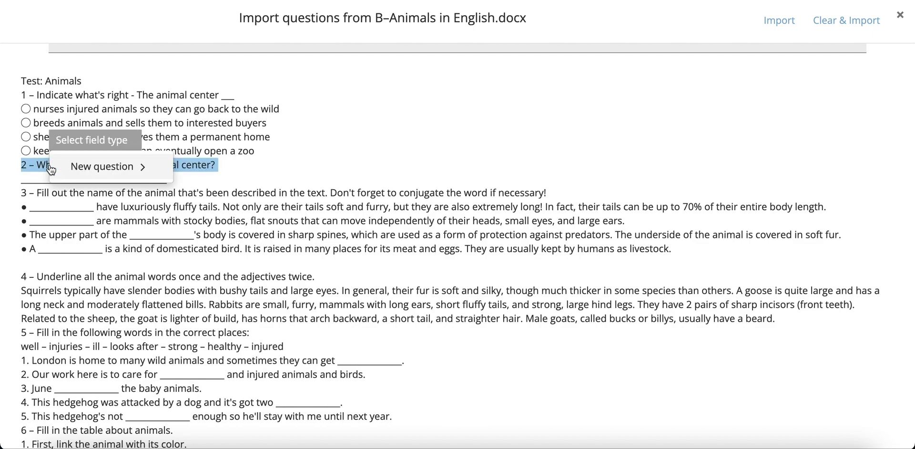
left_click(117, 168)
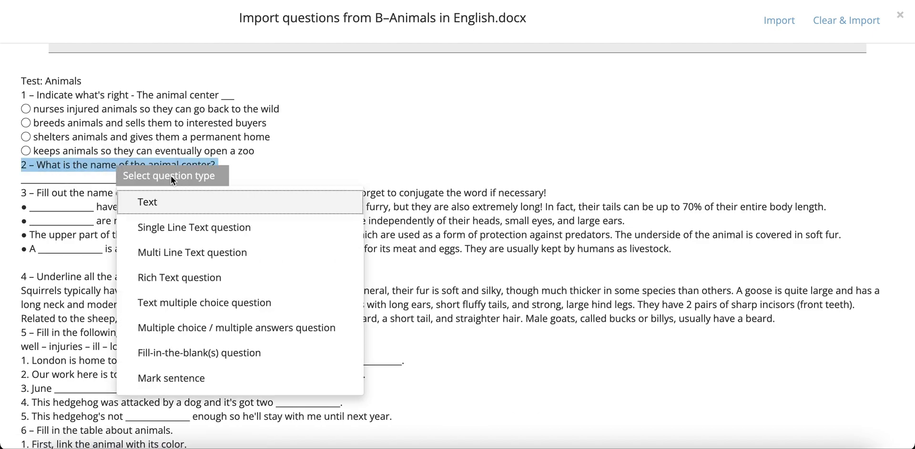
left_click(199, 228)
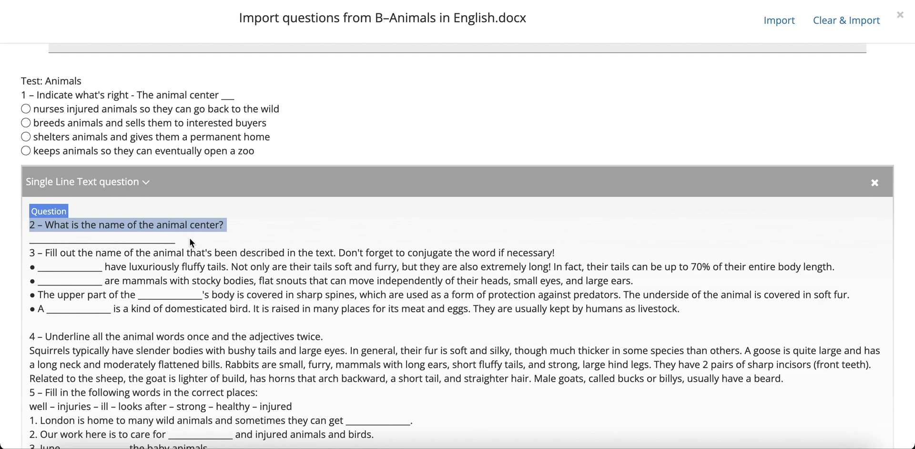
left_click_drag(190, 239, 819, 174)
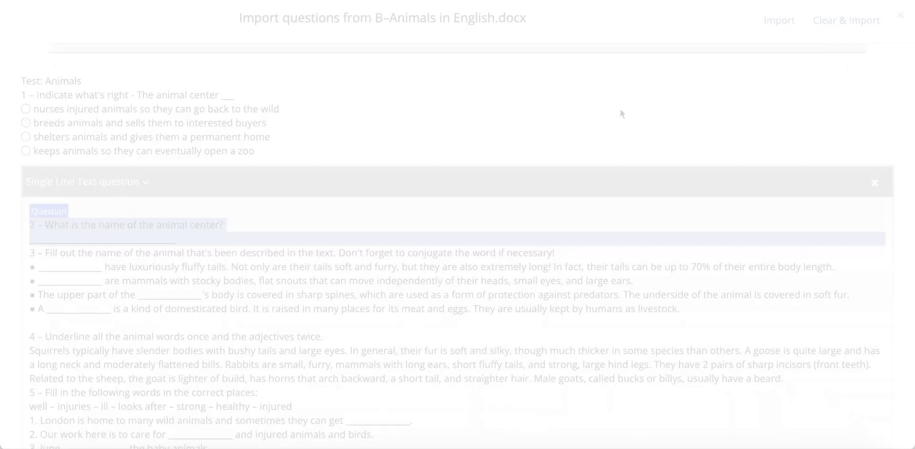
Import question 2 into the quiz without clearing the existing content and open it
left_click(779, 20)
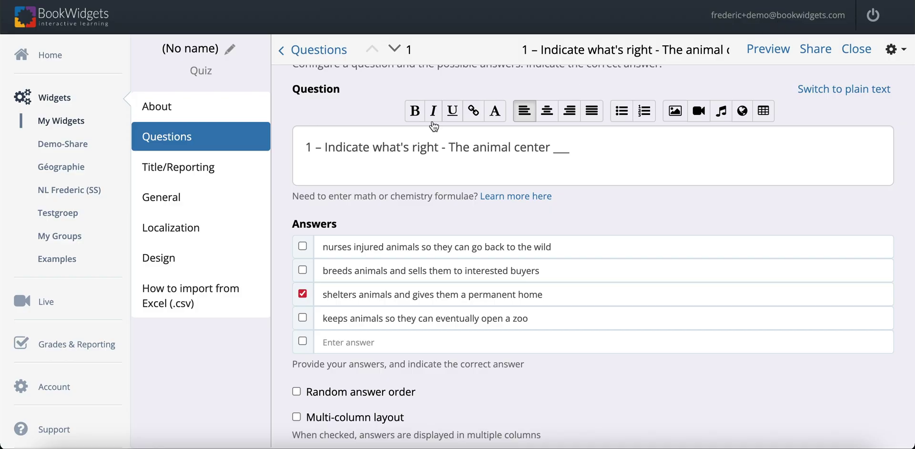
left_click(395, 50)
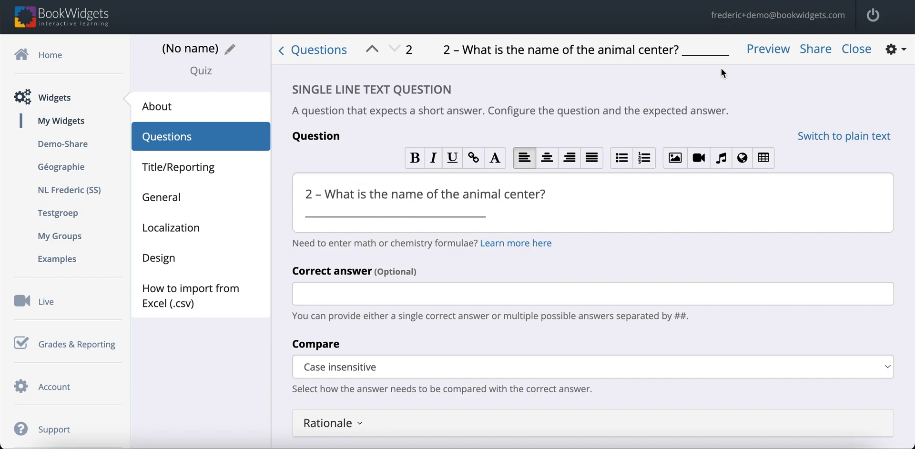
left_click(768, 48)
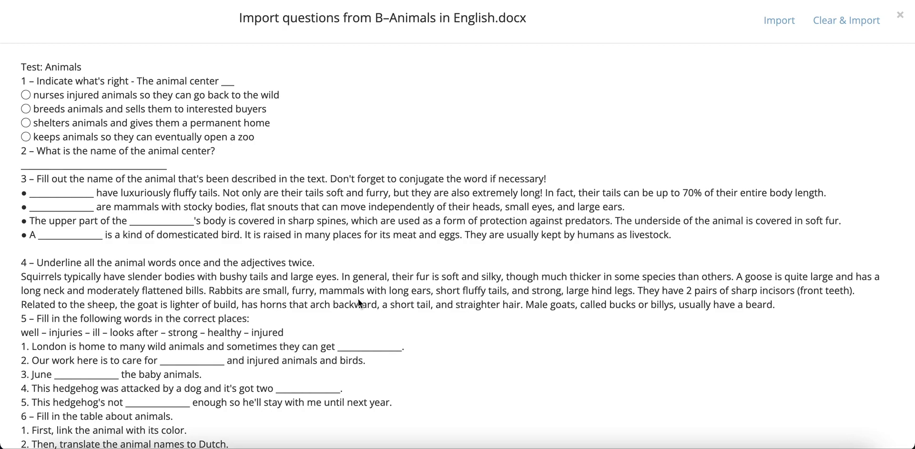
Define the question 3 instruction as a Fill-in-the-blank(s) question and assign its four bulleted sentences as the Text field
left_click_drag(20, 185, 301, 184)
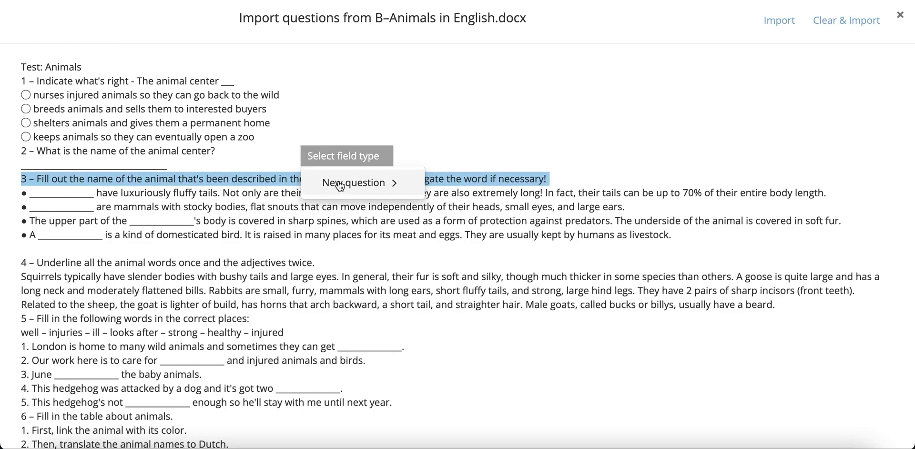
left_click(374, 185)
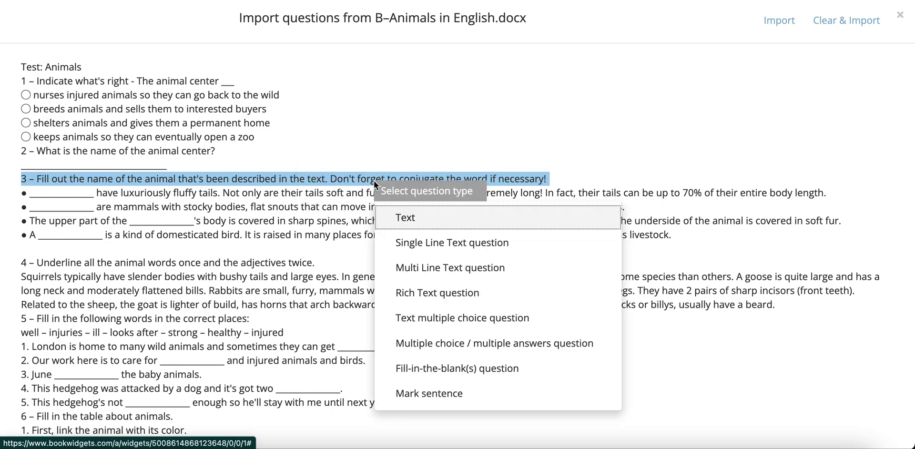
scroll(469, 297, "down", 3)
left_click(468, 297)
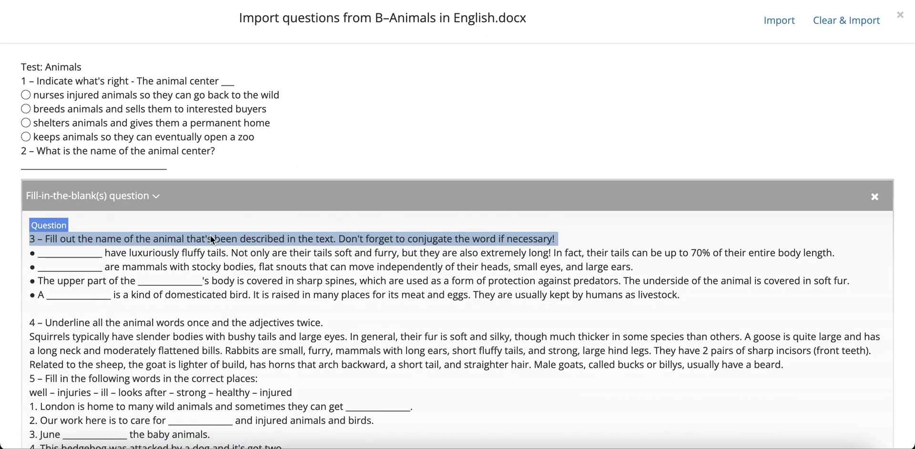
left_click_drag(30, 250, 261, 295)
left_click(292, 174)
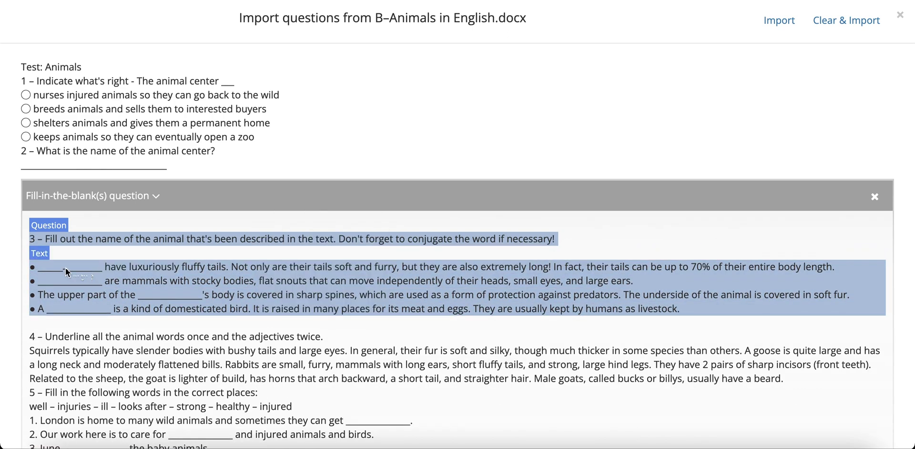
Import question 3 into the quiz without clearing the existing content and open it
left_click(776, 21)
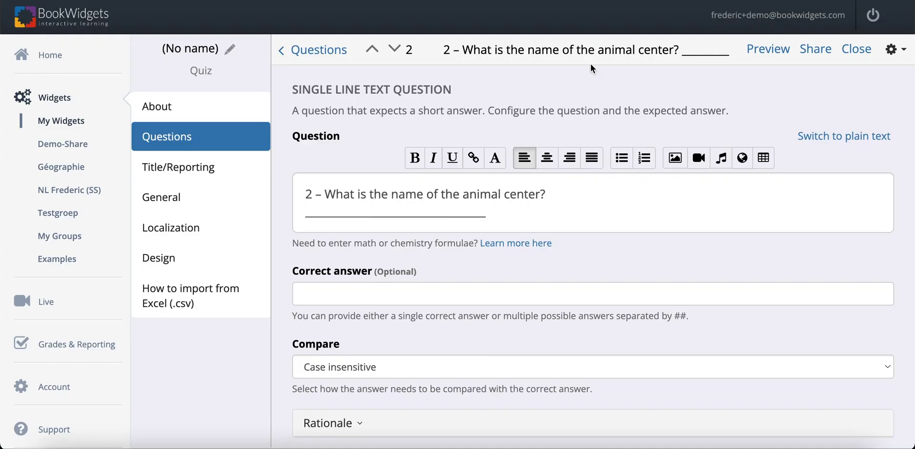
left_click(394, 49)
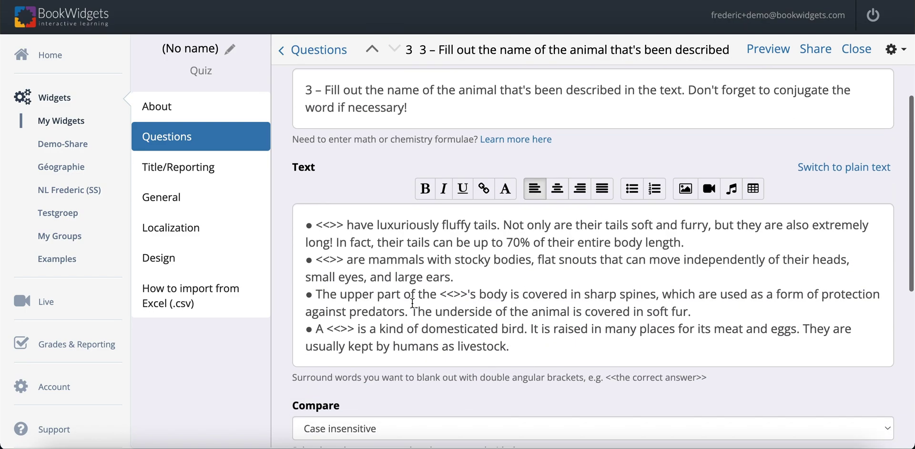
Enter "Foxes" between the double angular brackets as the correct answer for the first blank of question 3
left_click_drag(318, 226, 352, 226)
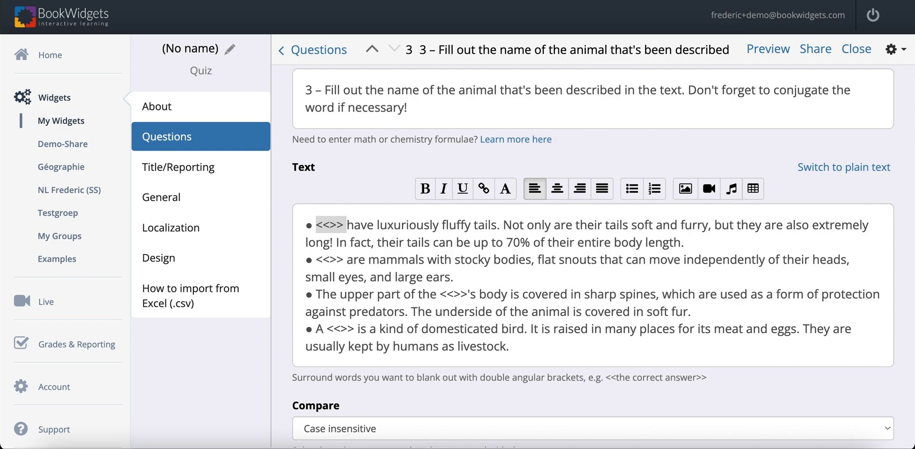
key("ctrl+a")
type("<<Foxes>> have luxuriously fluffy tails. Not only are their tails soft and furry, but they are also extremely long! In fact, their tails can be up to 70% of their entire body length. <<Pigs>> are mammals with stocky bodies, flat snouts that can move independently of their heads, small eyes, and large ears. The upper part of the <<select:hedgehog##fox##pig##chicken>>'s body is covered in sharp spines, which are used as a form of protection against predators. The underside of the animal is covered in soft fur. A <<chicken##chick>> is a kind of domesticated bird. It is raised in many places for its meat and eggs. They are usually kept by humans as livestock.")
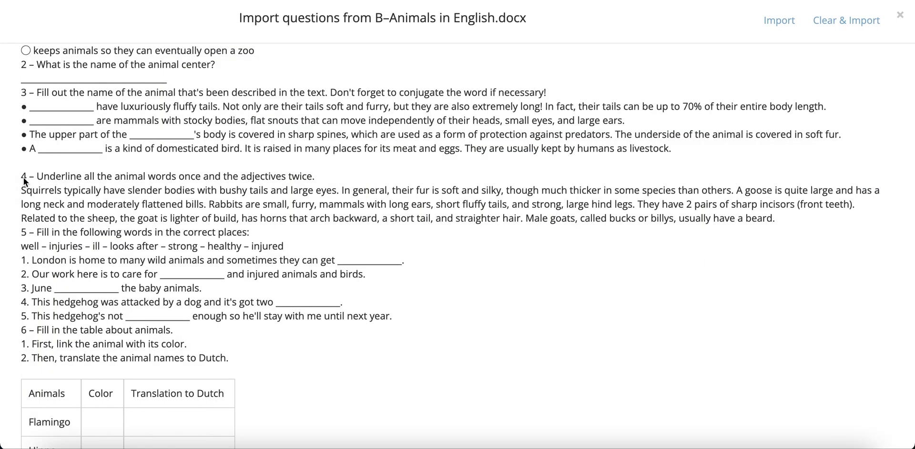
Define the question 4 instruction as a Mark sentence question and assign the paragraph about squirrels and other animals as its Text field
left_click(39, 180)
left_click(42, 177)
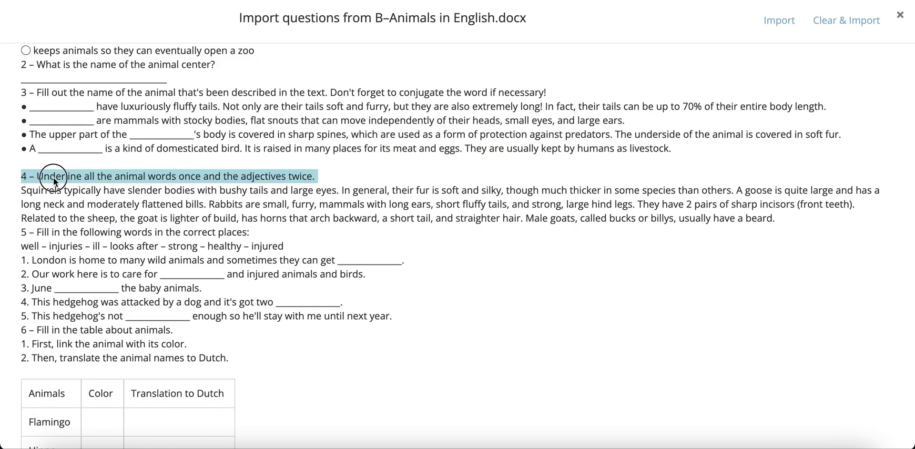
left_click(82, 180)
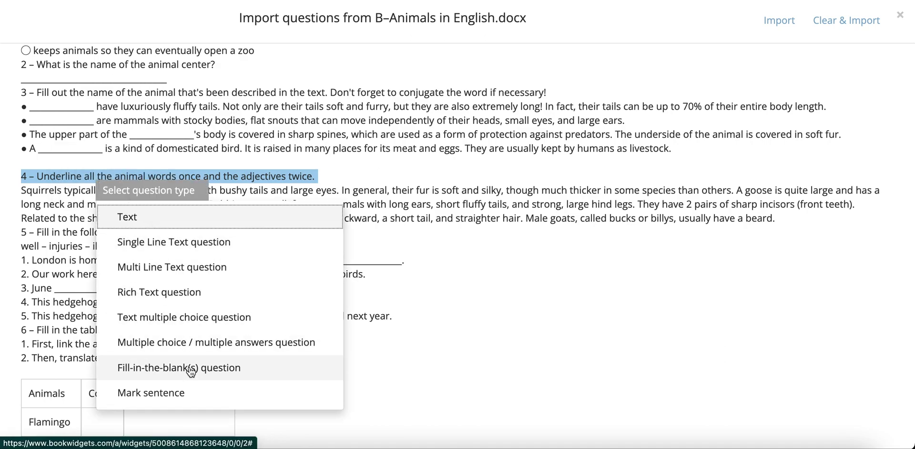
scroll(191, 370, "down", 1)
left_click(162, 368)
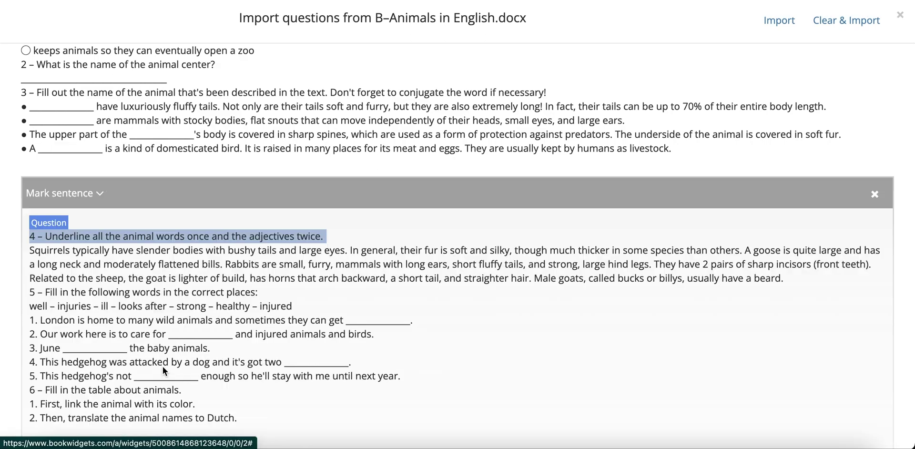
triple_click(32, 250)
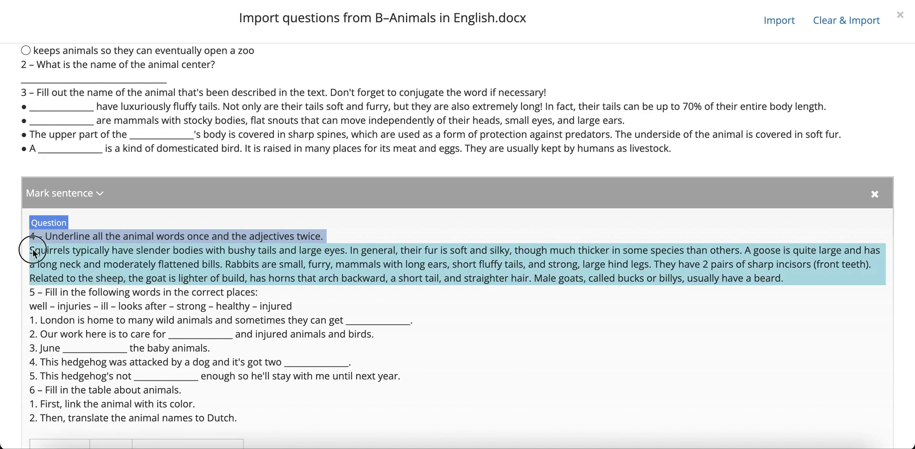
left_click(272, 275)
left_click(318, 211)
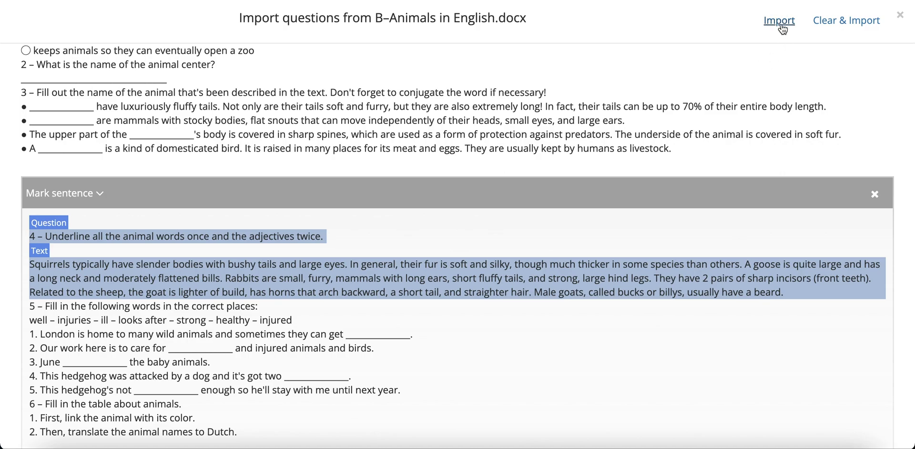
Import question 4 into the quiz and check its categories and text fields
left_click(779, 20)
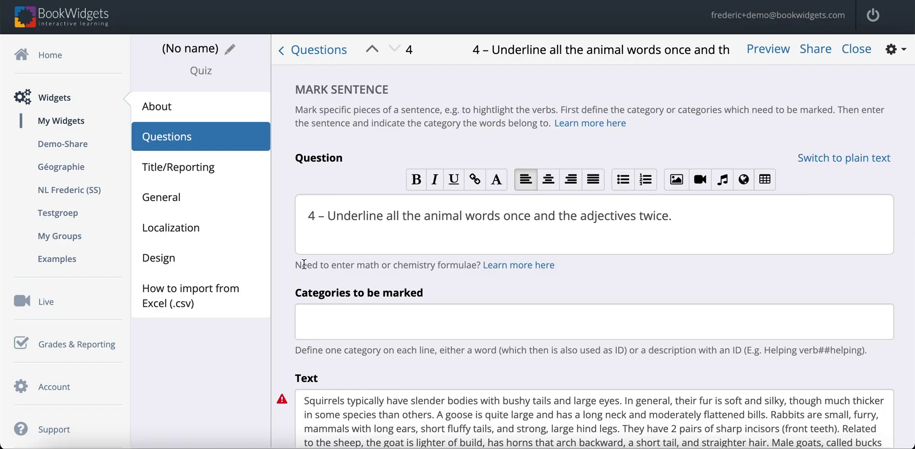
scroll(282, 292, "down", 3)
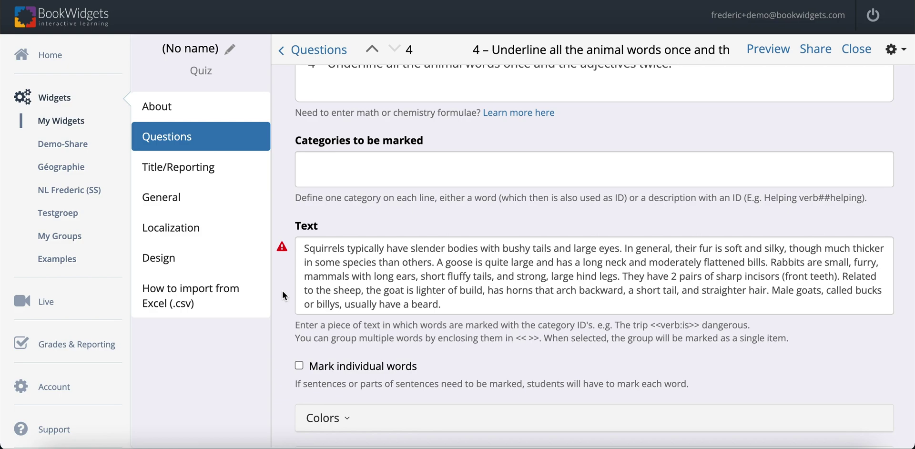
scroll(283, 291, "up", 1)
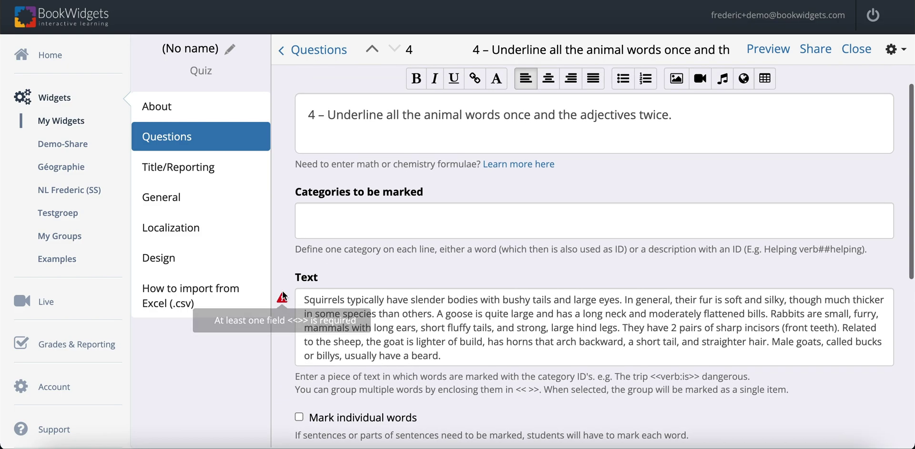
scroll(288, 147, "up", 1)
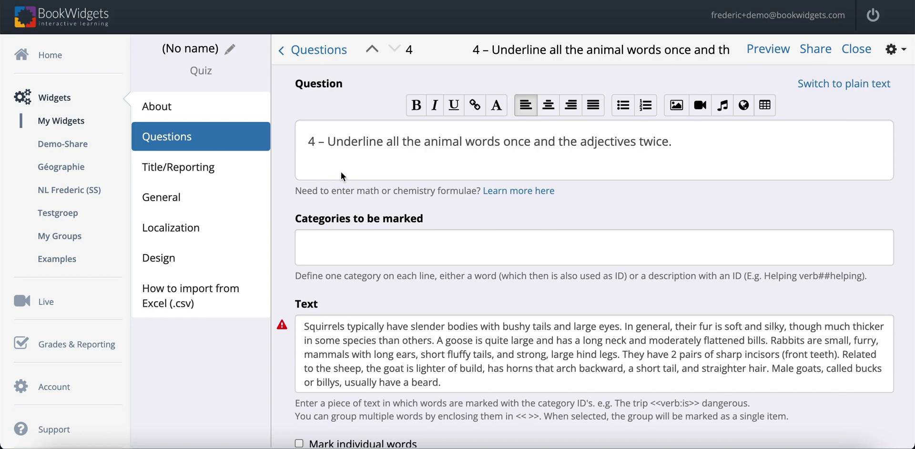
Replace the word "Underline" with "Select/highlight" in the question 4 instruction
double_click(347, 142)
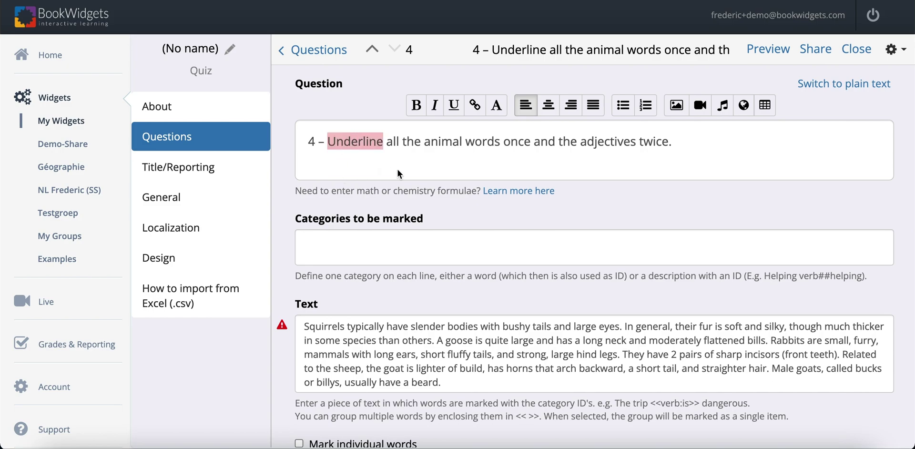
left_click_drag(357, 143, 359, 157)
type("Select/high")
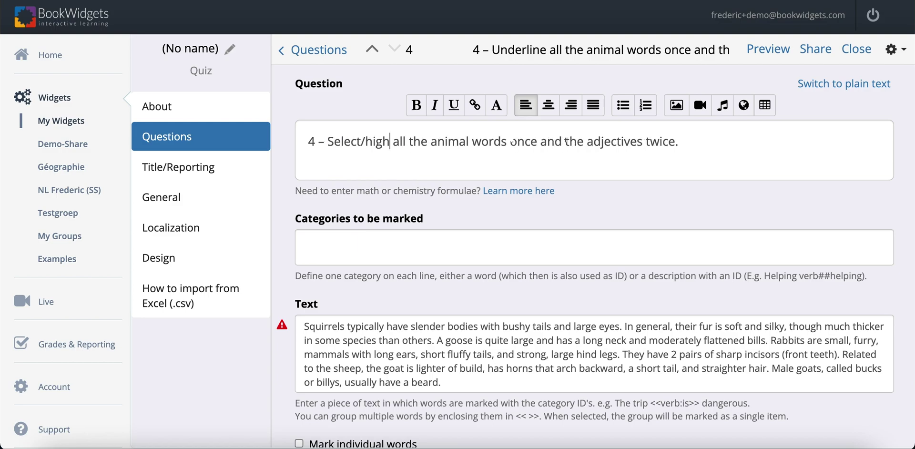
type("light")
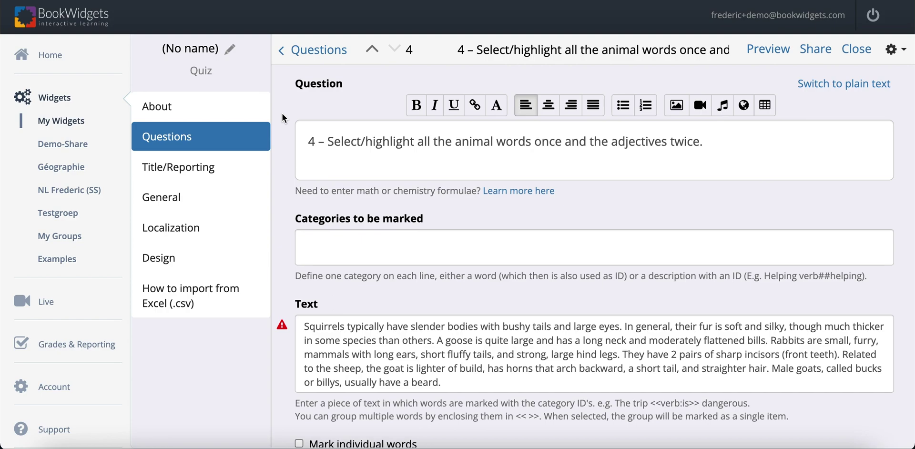
Reword the rest of the question 4 instruction to "all the animal words as well as the adjectives."
left_click_drag(535, 142, 582, 142)
type("as well as")
key("End")
key("BackSpace")
key("BackSpace")
key("BackSpace")
key("BackSpace")
key("BackSpace")
key("BackSpace")
key("BackSpace")
type(".")
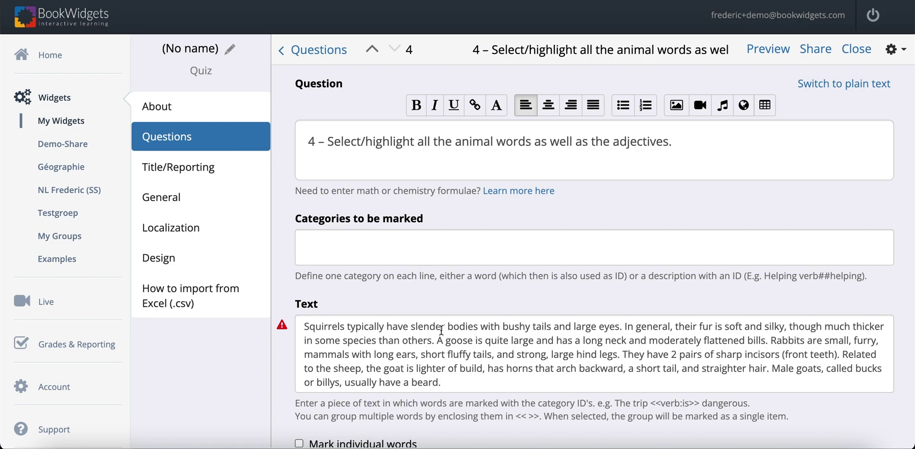
Define the question 5 instruction together with its word list as a Drag words in sentence question
mouse_move(283, 330)
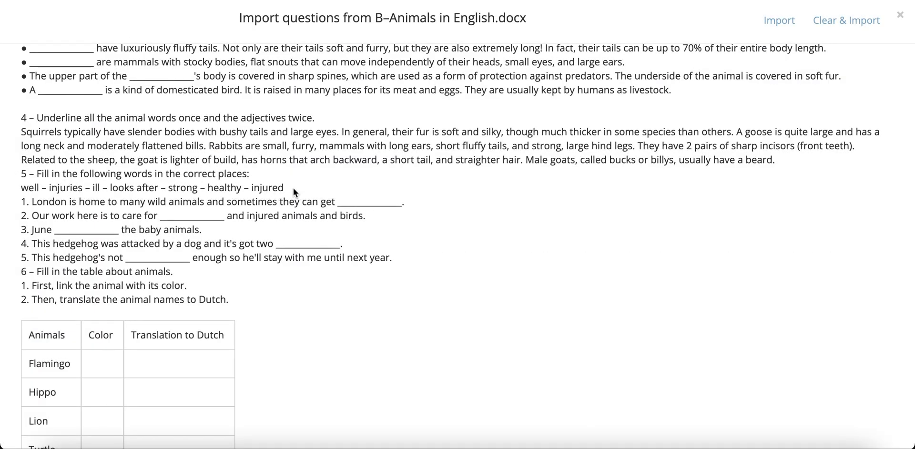
left_click_drag(293, 187, 142, 175)
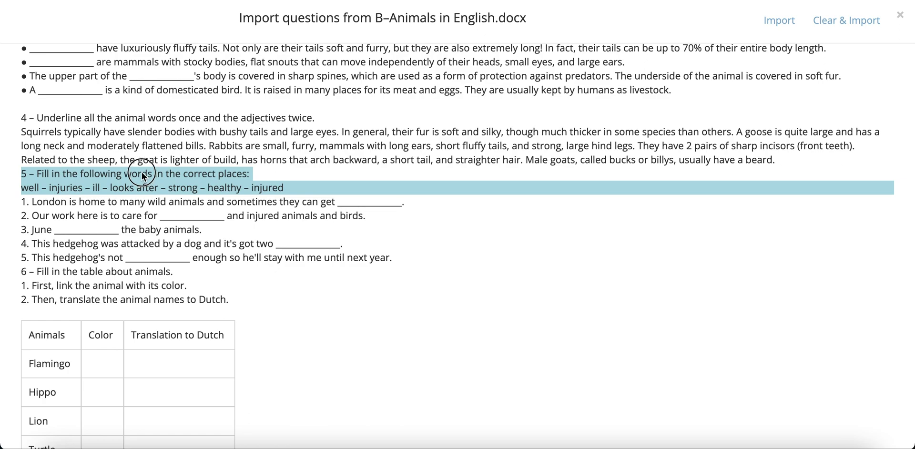
left_click(180, 173)
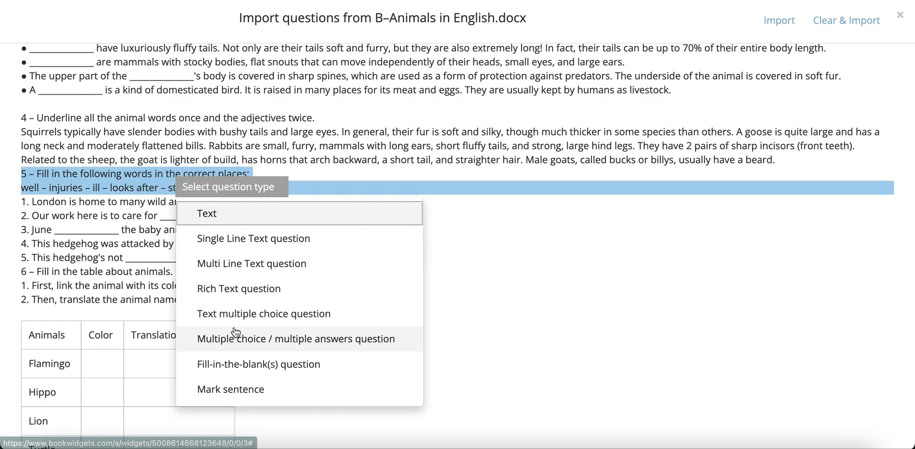
scroll(234, 367, "down", 4)
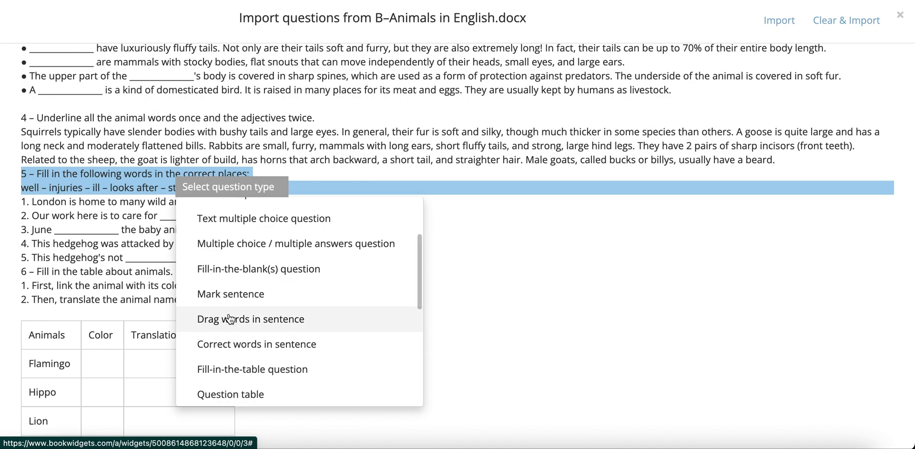
left_click(230, 319)
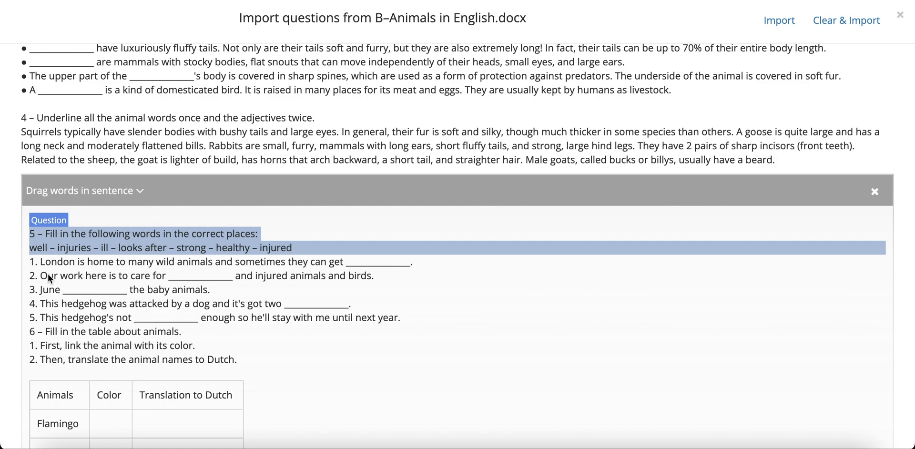
Mark the five numbered sentences of question 5 as its Text field and import the question
left_click(27, 257)
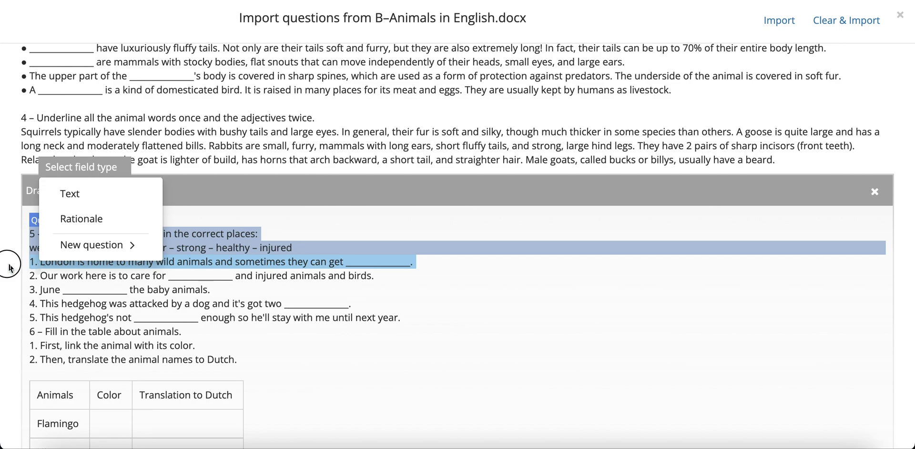
left_click(72, 277)
left_click_drag(72, 280, 254, 316)
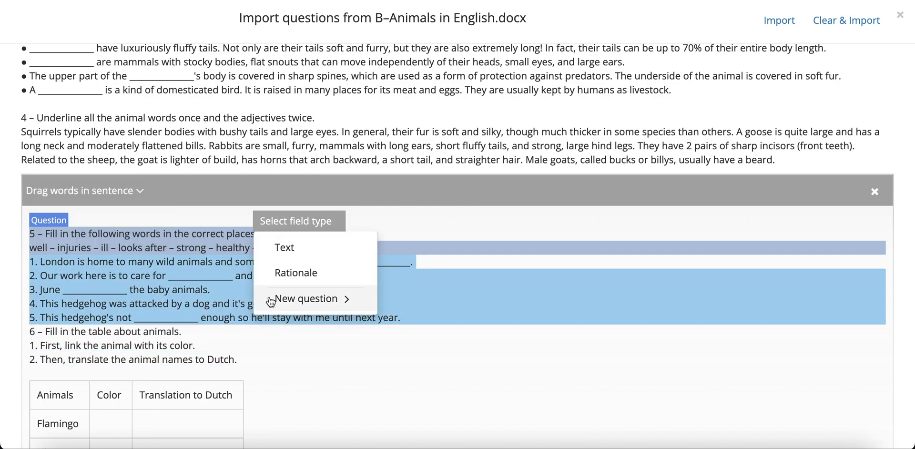
left_click(285, 247)
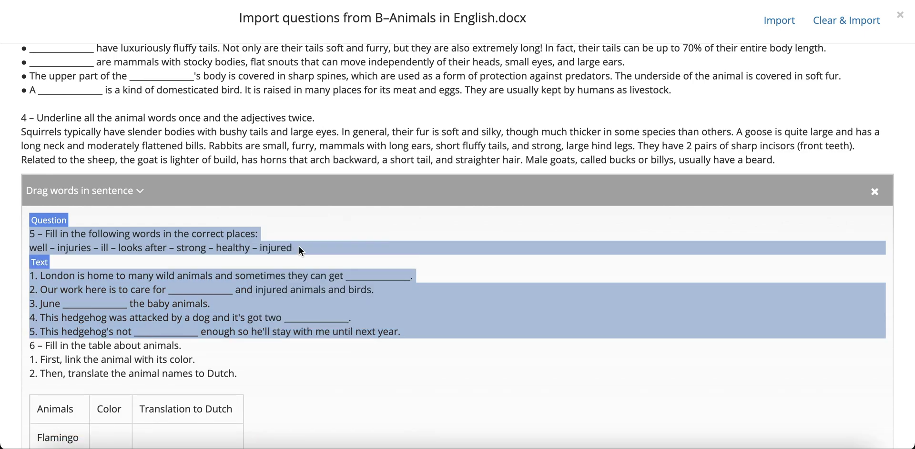
left_click(780, 20)
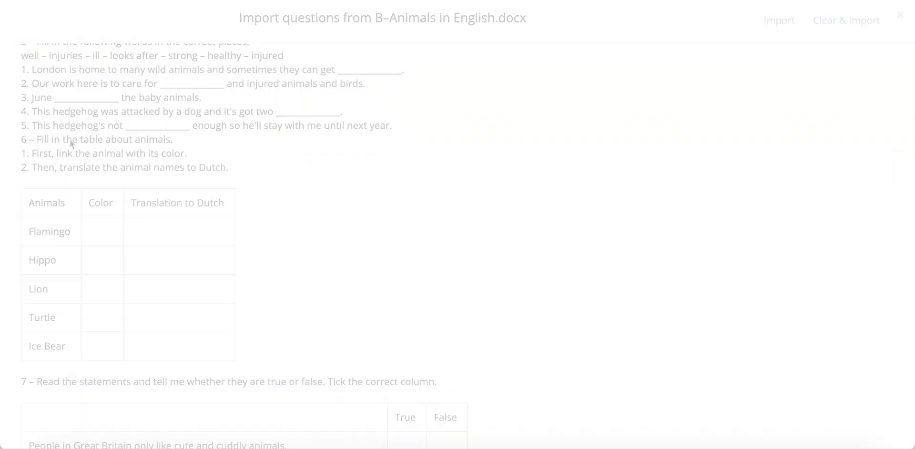
Define the question 6 instruction with its two numbered lines as a Fill-in-the-table question
left_click(23, 141)
left_click_drag(19, 138, 259, 169)
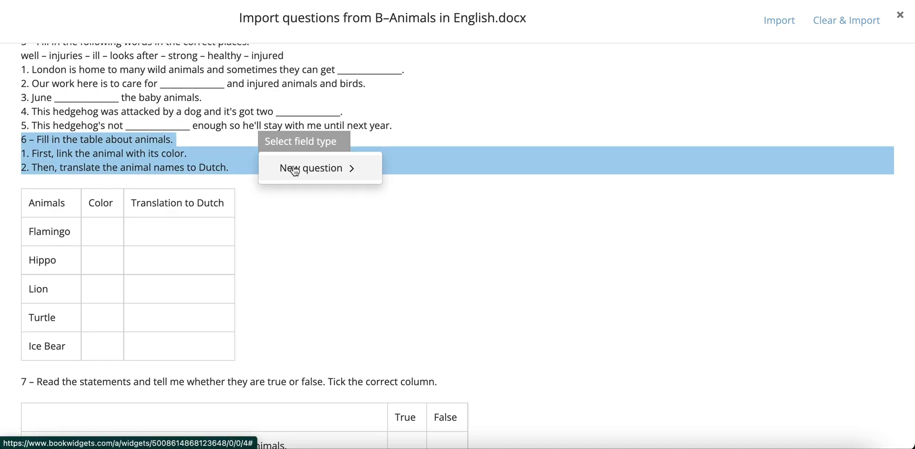
left_click(323, 170)
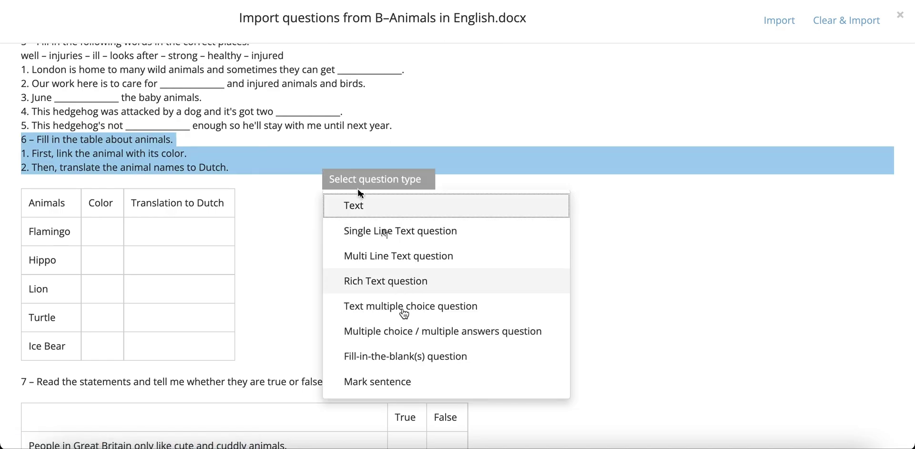
scroll(410, 374, "down", 3)
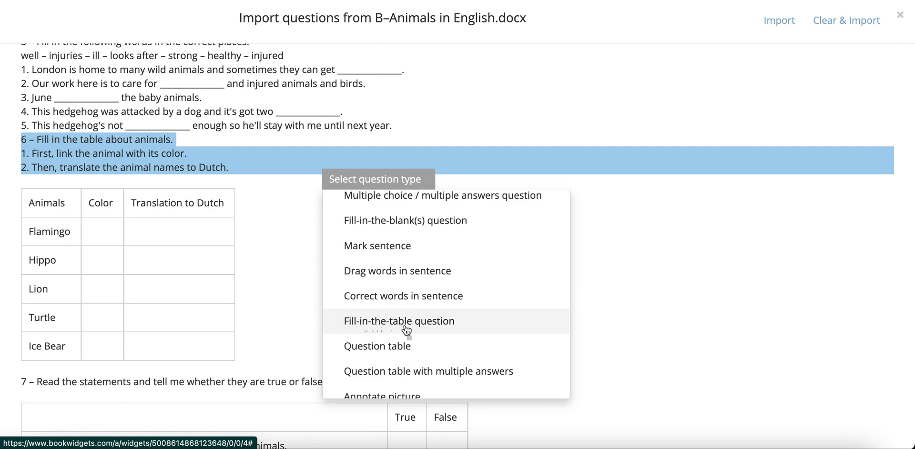
left_click(423, 326)
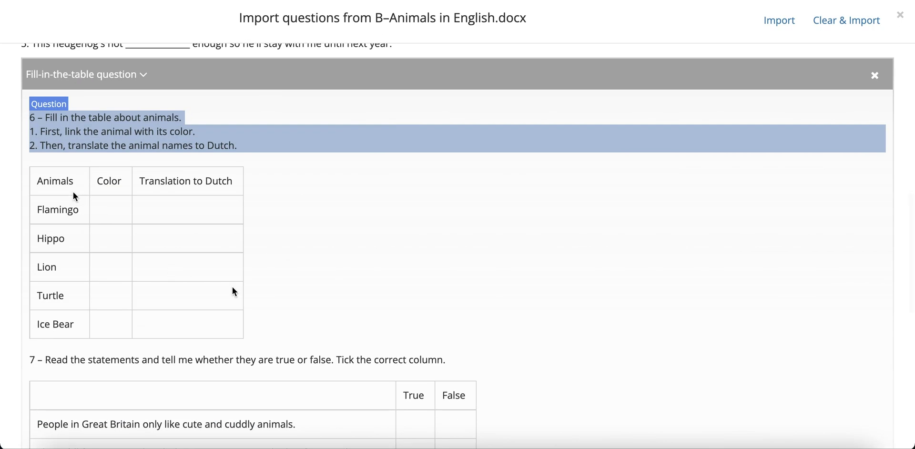
Mark the whole animals table as the Table field of question 6 and import the question
left_click_drag(38, 181, 180, 332)
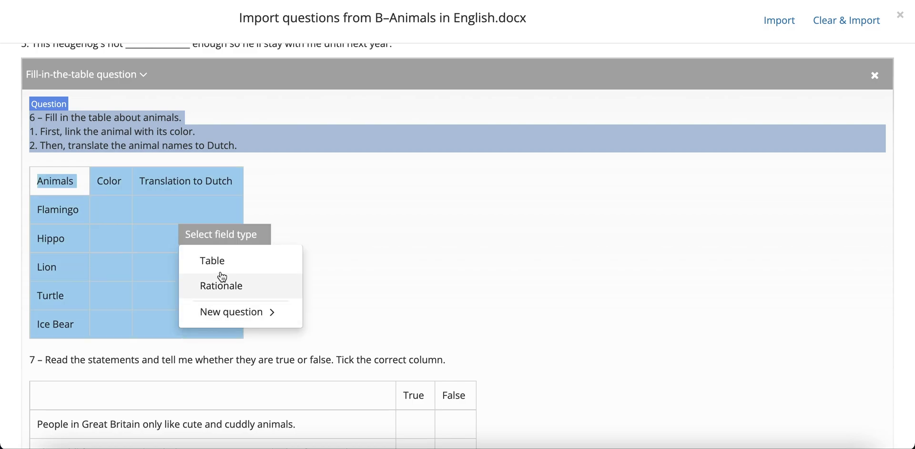
left_click(225, 262)
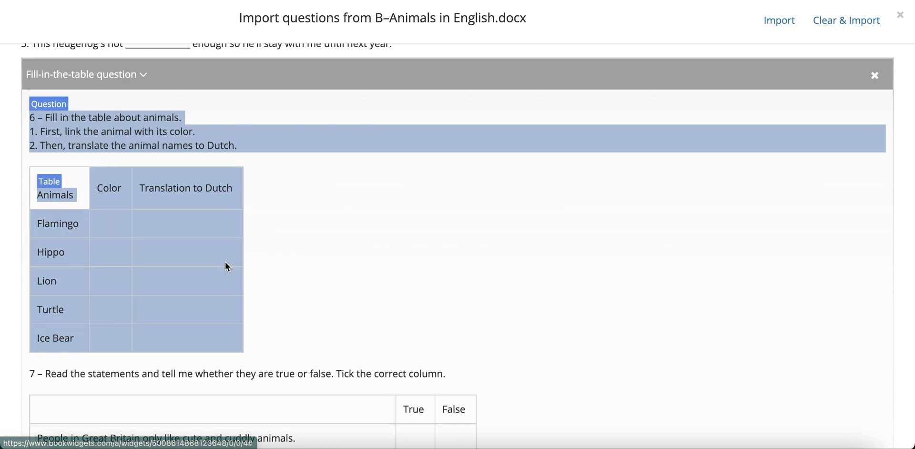
left_click(780, 21)
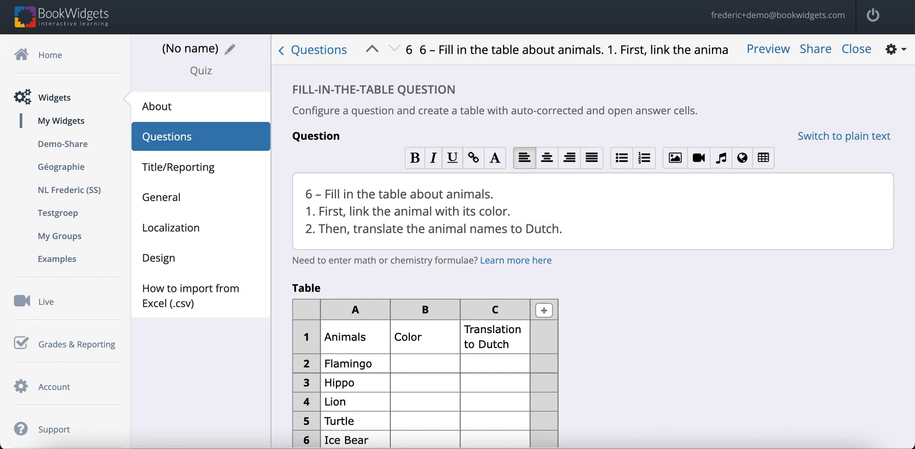
Give the header row of the question 6 table (Animals, Color, Translation to Dutch) a blue background
scroll(196, 248, "down", 5)
left_click_drag(343, 226, 496, 151)
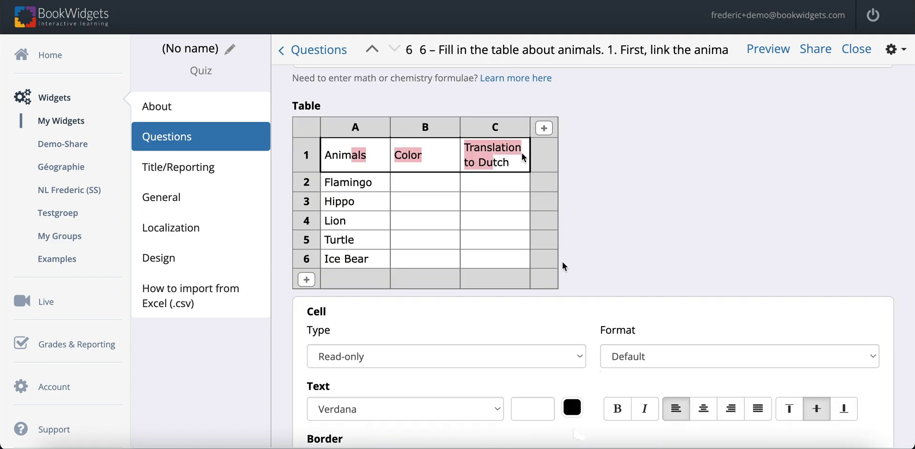
scroll(495, 151, "down", 3)
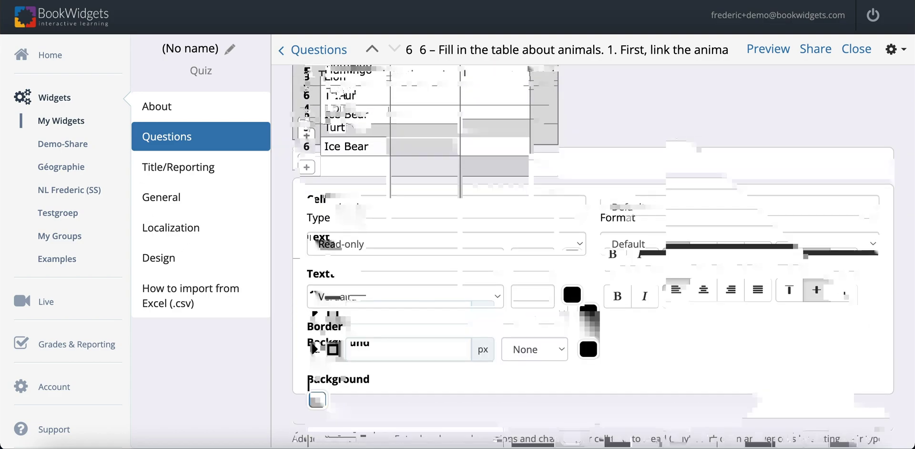
Fill in the table answers for Flamingo with pink and flamingo, and for Hippo with grey and nijlpaard
type("pi")
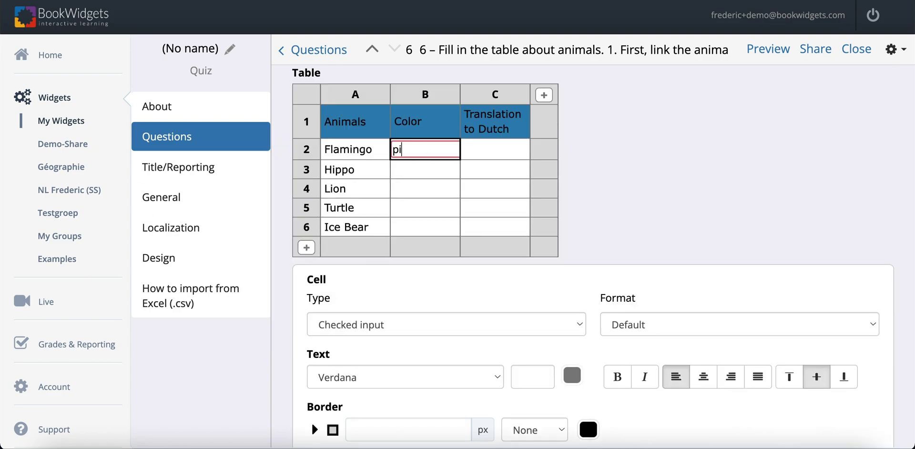
type("nk")
key("Tab")
type("flamingo")
left_click(459, 170)
type("grey")
key("Tab")
type("nijlpaard")
Fill in the table answers: golden and leeuw for Lion, green and schildpad for Turtle, white and ijsbeer for Ice Bear
left_click(429, 188)
type("golden")
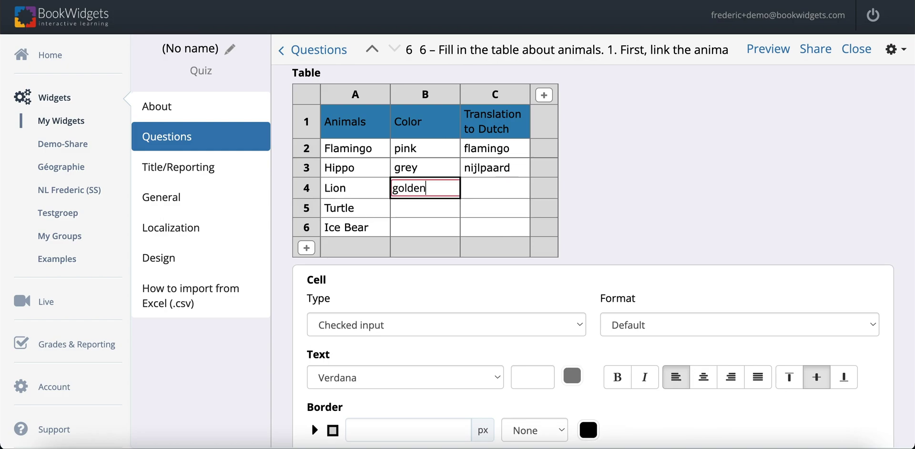
key("Tab")
type("leeuw")
left_click(404, 207)
type("green")
key("Tab")
type("schildpad")
left_click(410, 226)
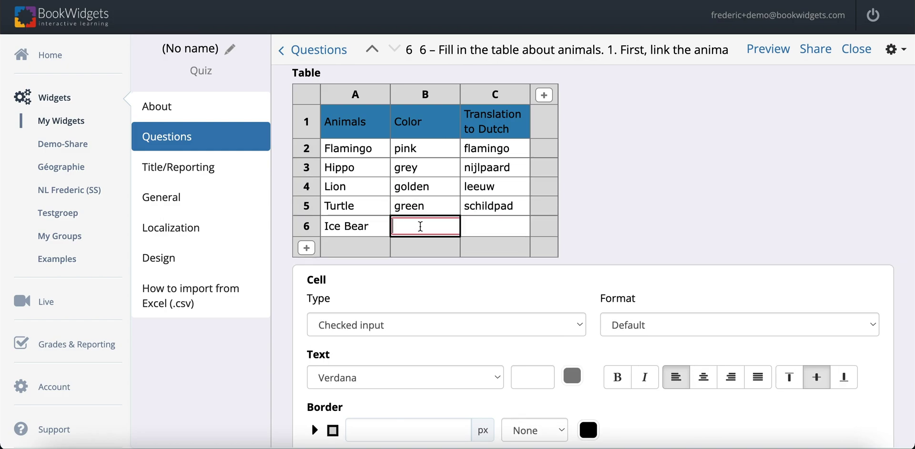
type("whiteijsbeer")
scroll(499, 216, "up", 2)
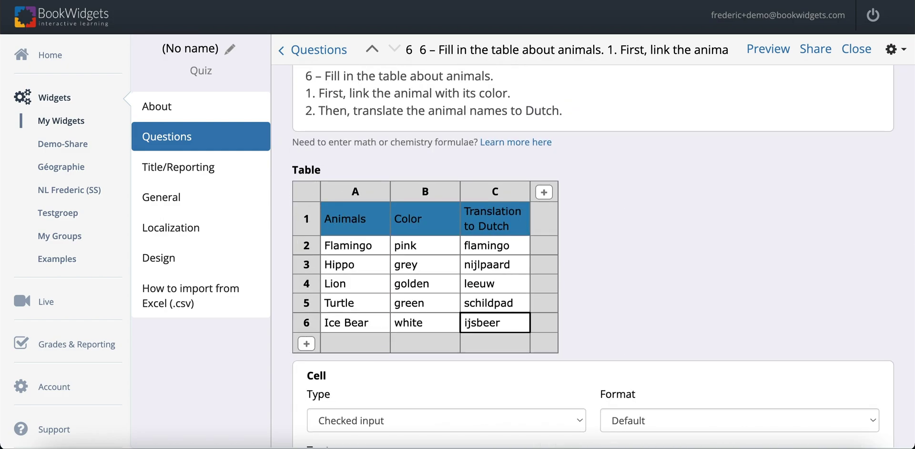
Reopen the document import and define the question 7 instruction as a Question table
left_click(896, 49)
left_click(742, 152)
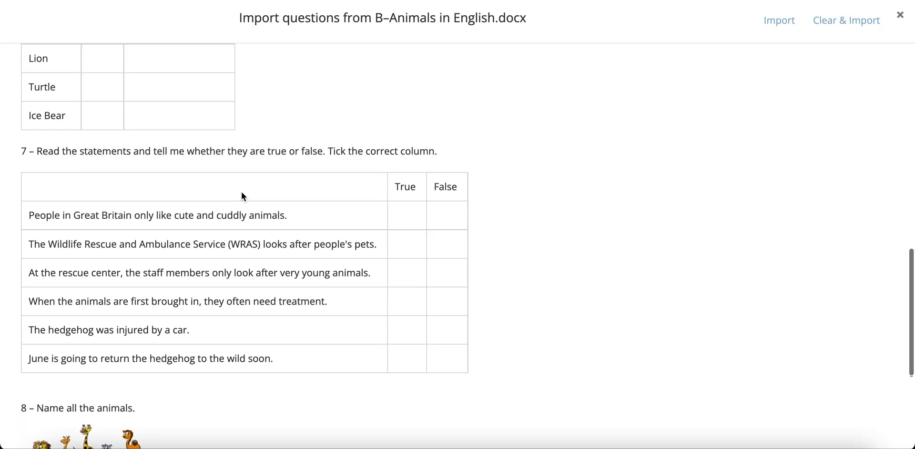
left_click(23, 151)
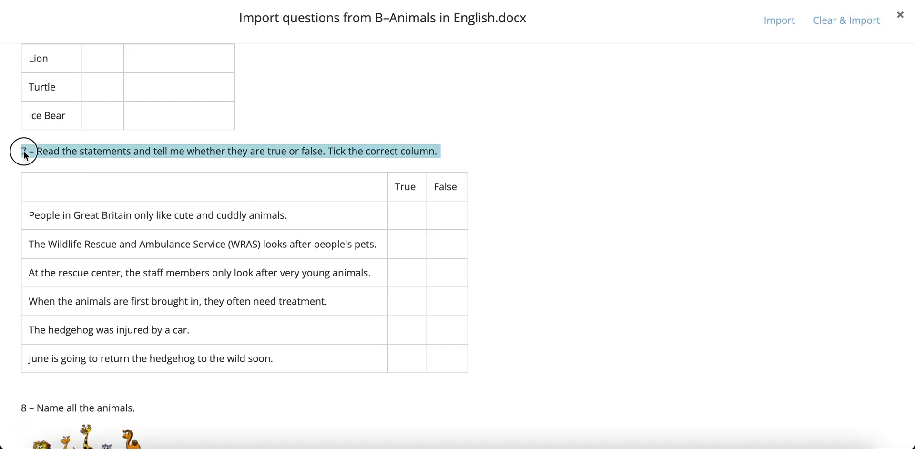
left_click(79, 153)
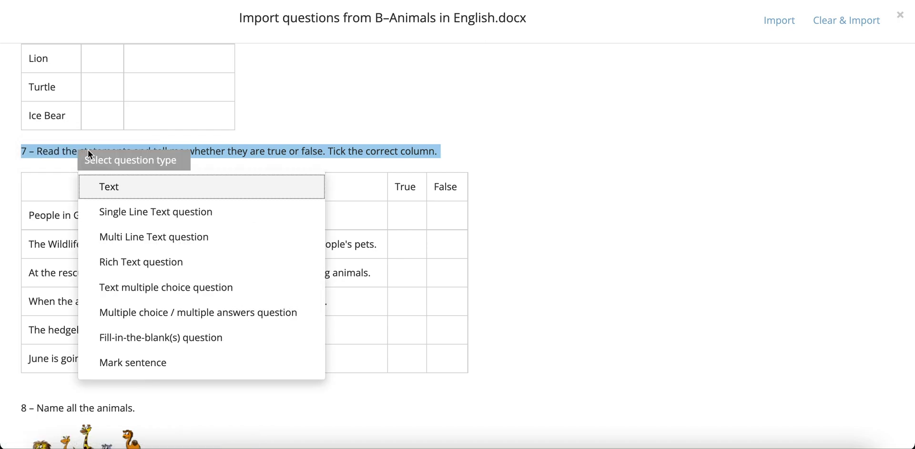
scroll(205, 279, "down", 3)
scroll(205, 280, "down", 4)
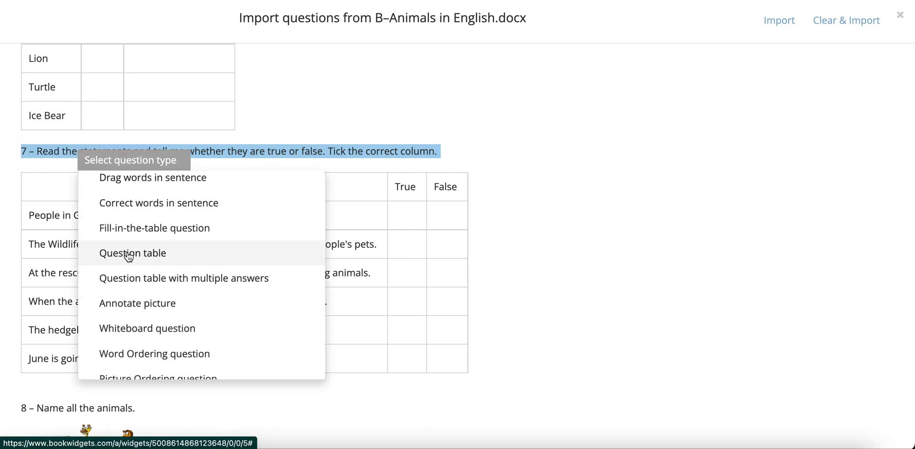
left_click(136, 255)
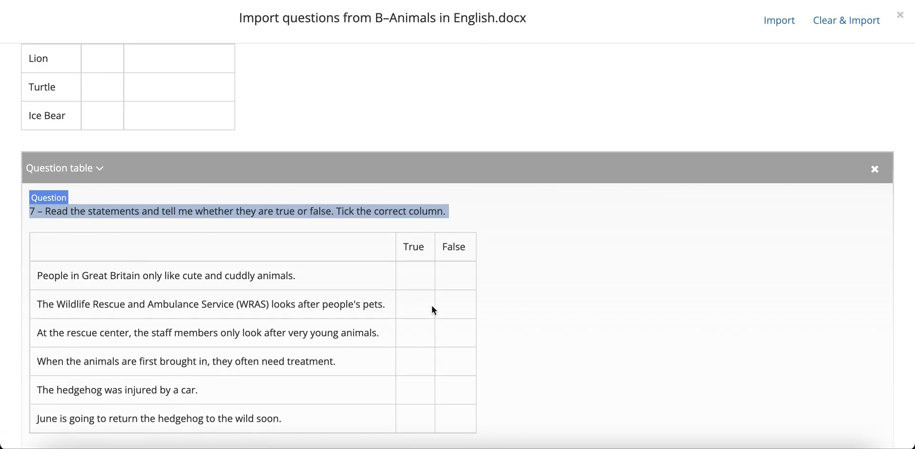
Mark the True and False headers of the question 7 table as Column fields
scroll(432, 305, "down", 3)
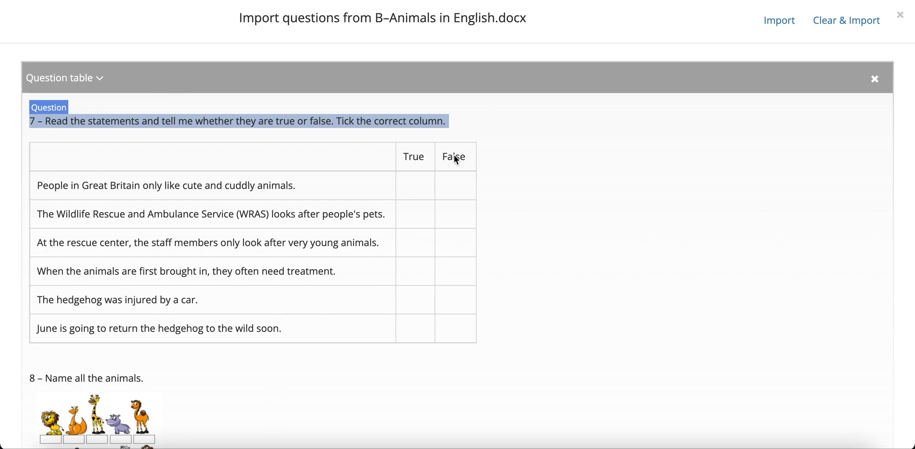
double_click(413, 160)
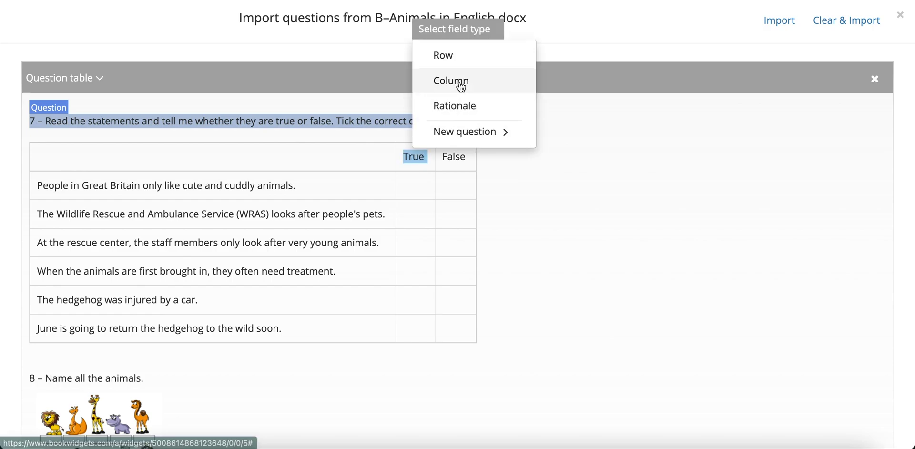
left_click(460, 85)
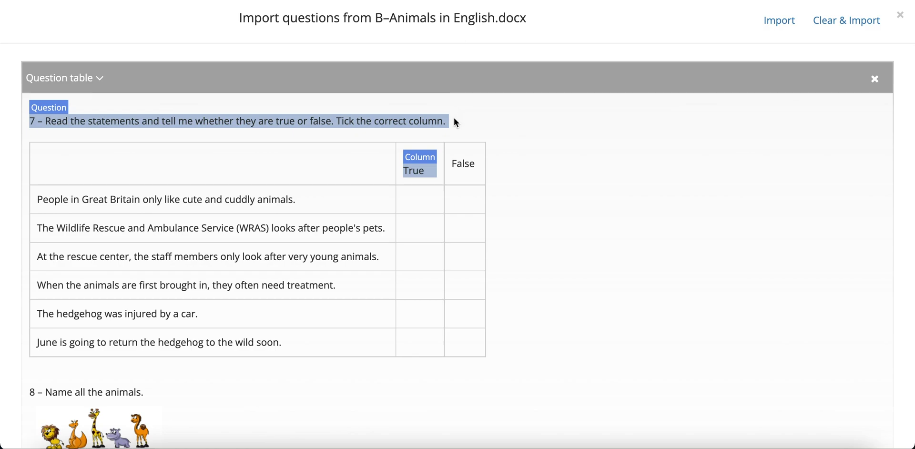
double_click(464, 168)
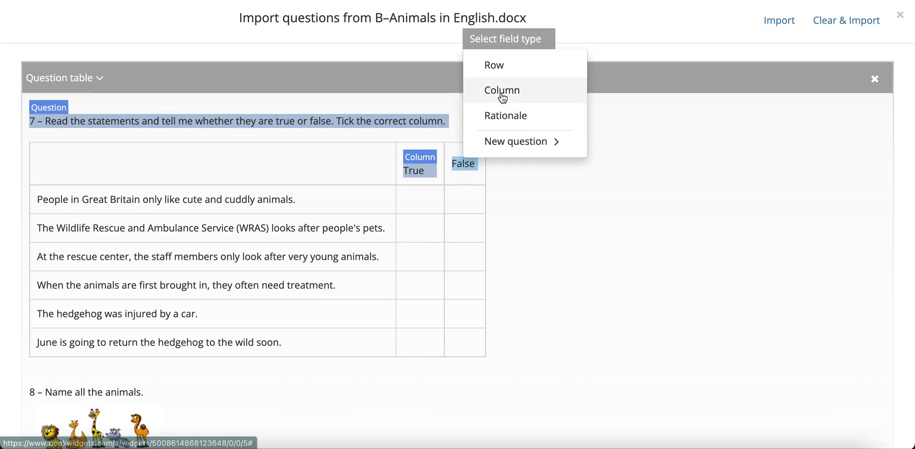
left_click(502, 96)
Mark the first three statements of question 7, from Great Britain to the rescue center, as Row fields
double_click(245, 199)
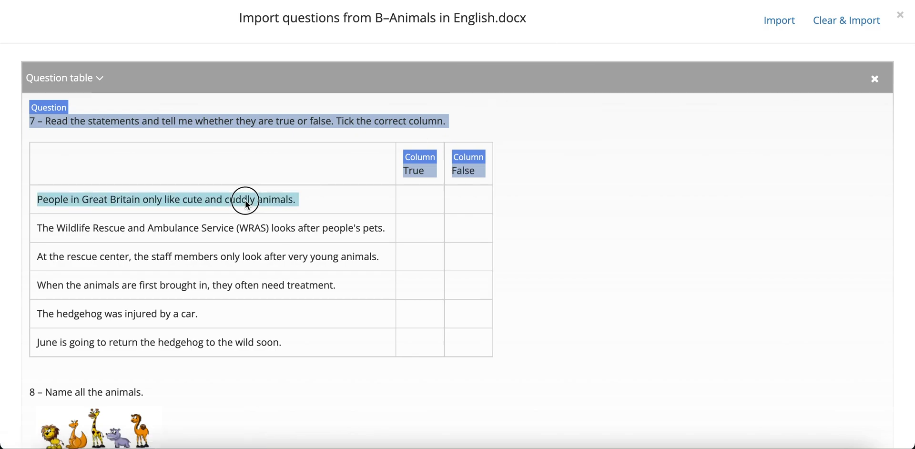
left_click(293, 111)
double_click(247, 242)
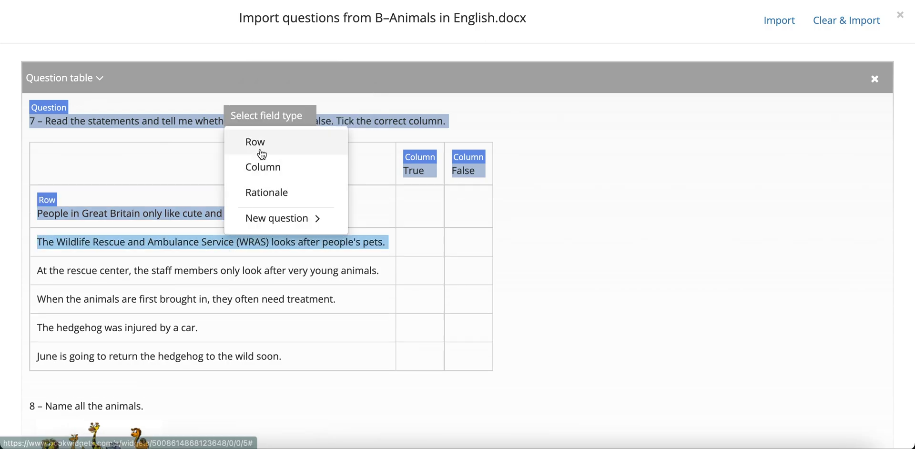
left_click(261, 206)
double_click(210, 284)
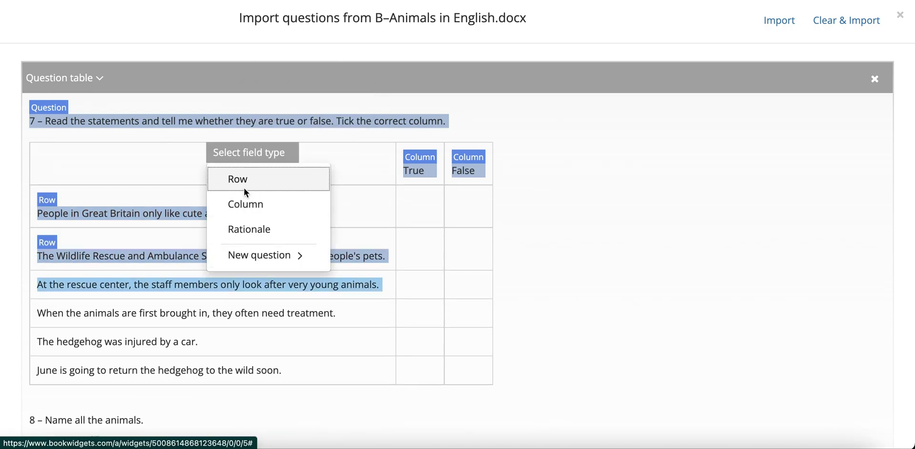
left_click(238, 178)
Mark the last three statements of question 7 as Row fields and import the question
double_click(204, 325)
left_click(248, 220)
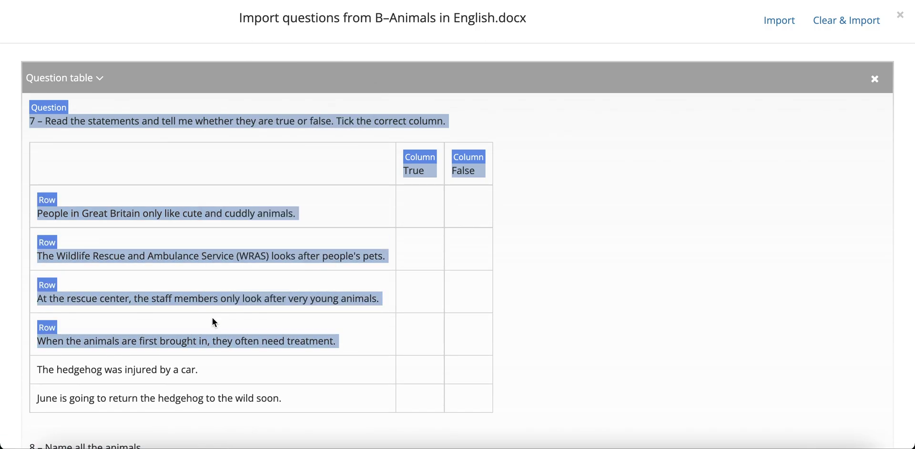
double_click(195, 371)
left_click(240, 282)
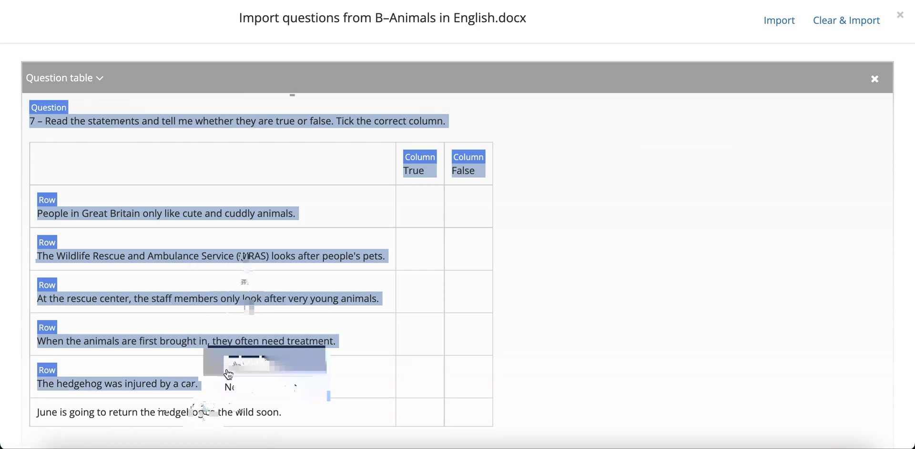
double_click(203, 413)
left_click(238, 307)
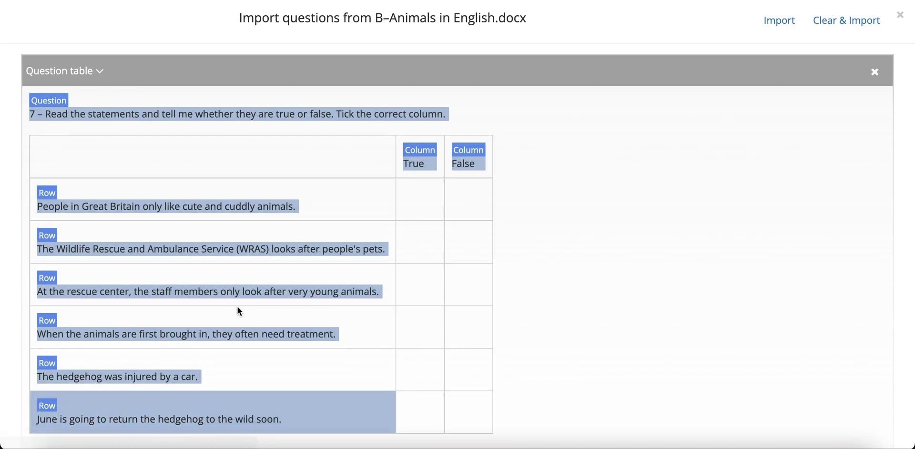
left_click(779, 20)
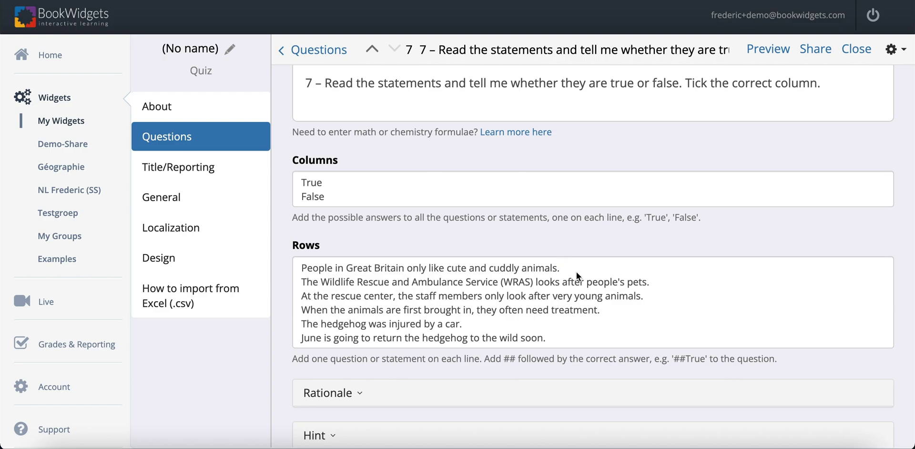
left_click(593, 267)
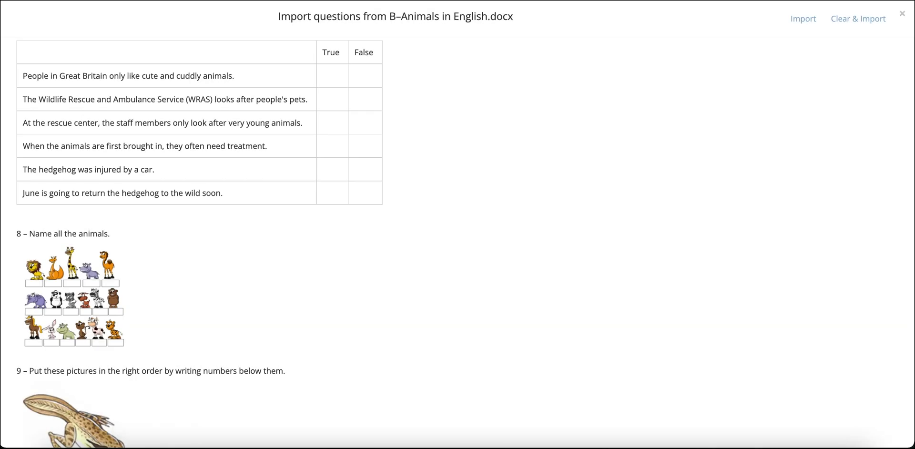
Define the question 8 instruction, "Name all the animals", as an Annotate picture question
left_click(66, 237)
left_click(107, 235)
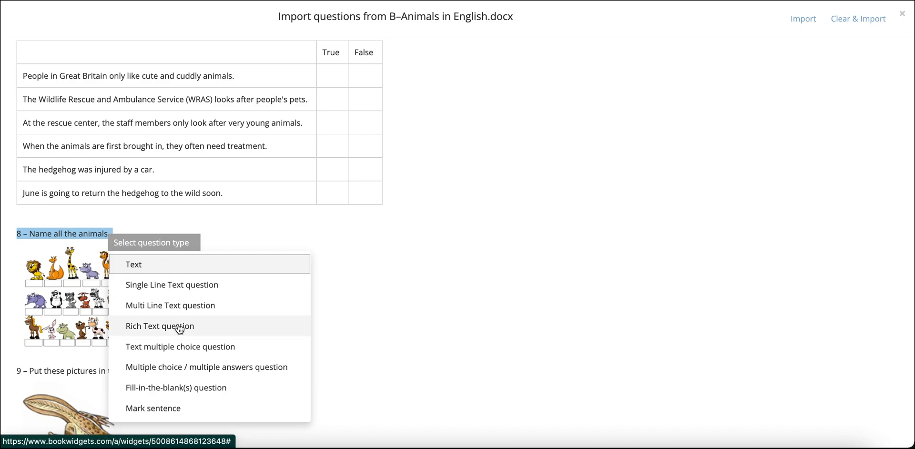
scroll(181, 334, "down", 5)
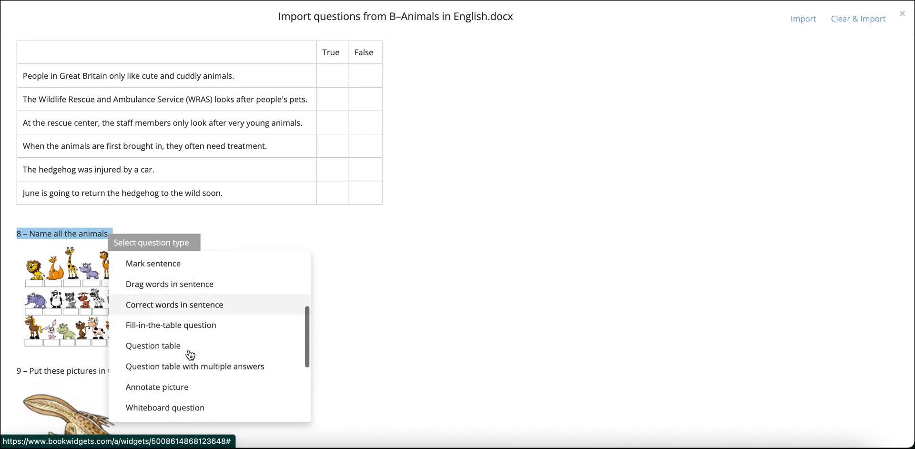
left_click(174, 386)
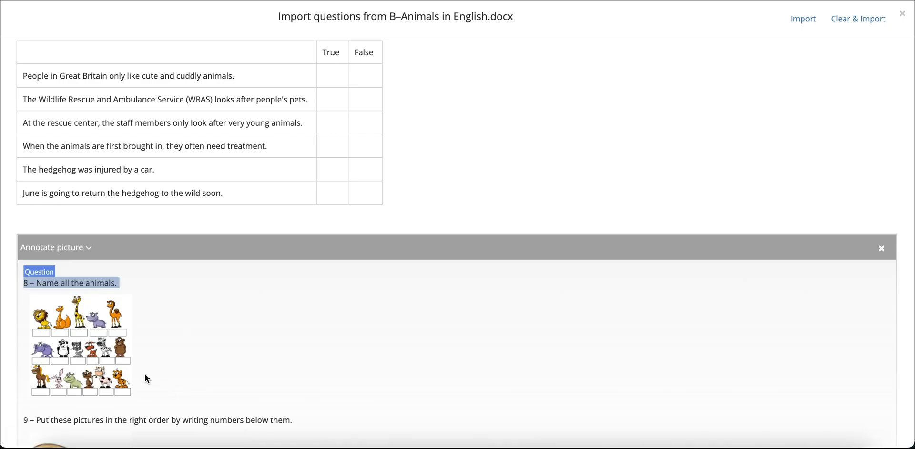
Mark the animals image of question 8 as its Picture field and import the question
left_click(69, 347)
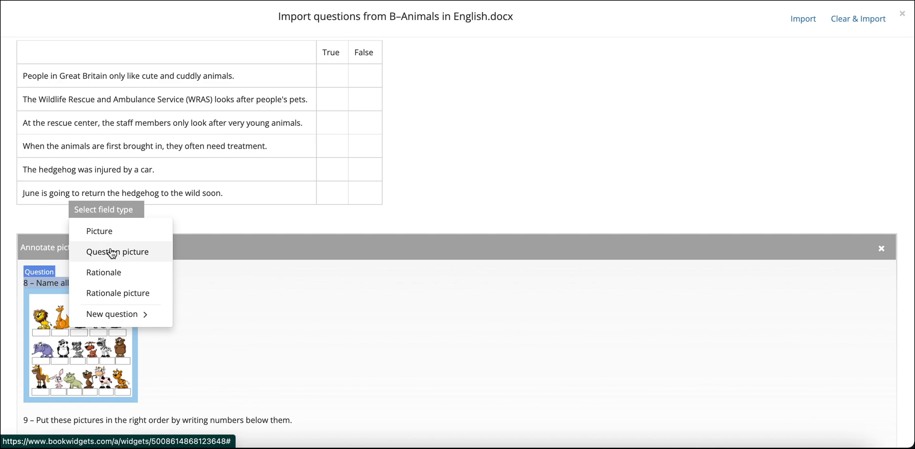
left_click(104, 232)
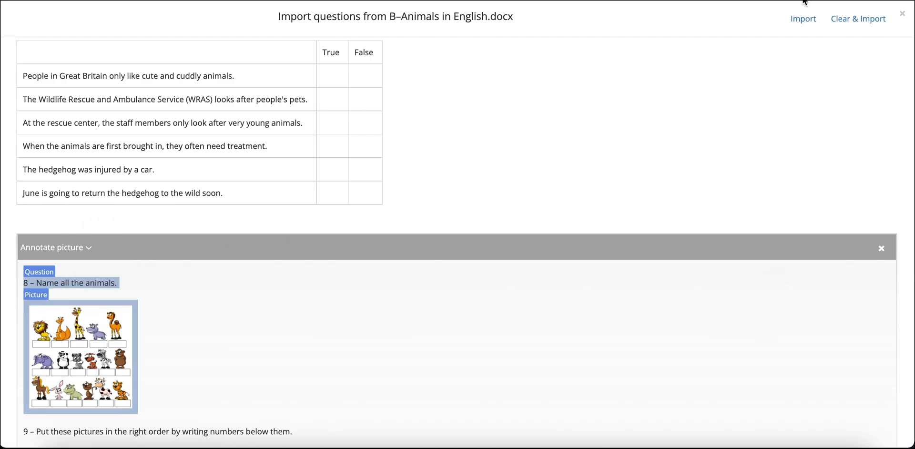
left_click(804, 19)
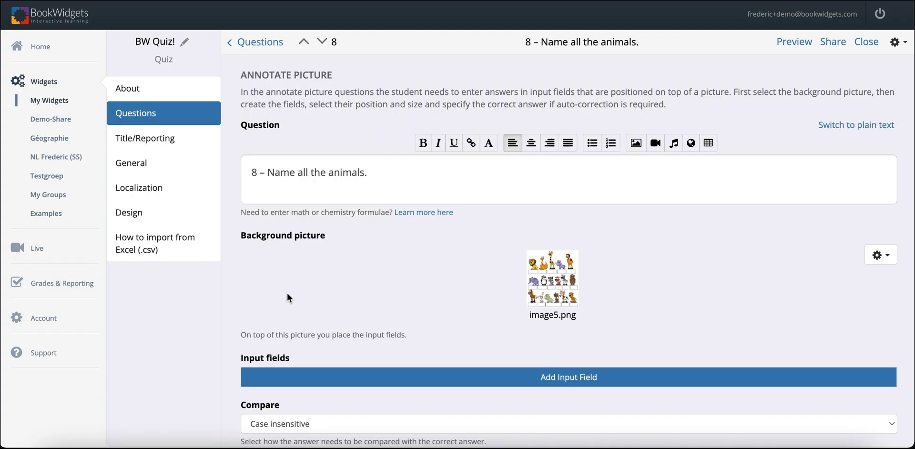
scroll(373, 268, "down", 2)
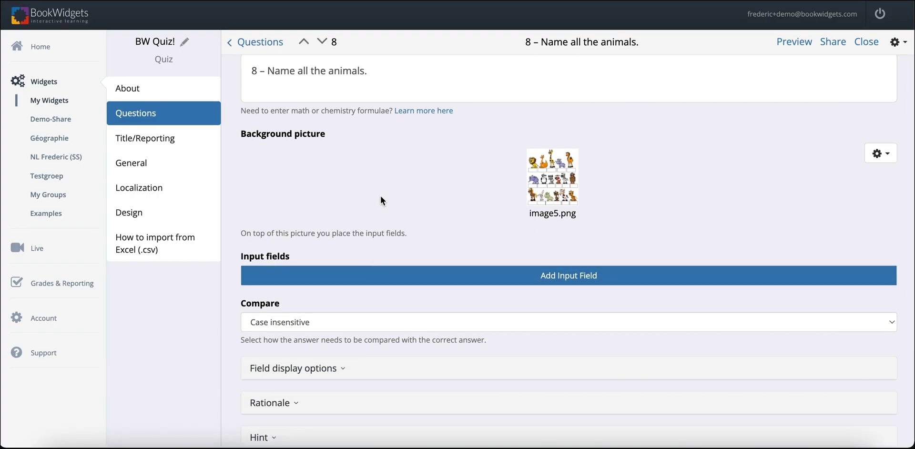
scroll(382, 200, "up", 1)
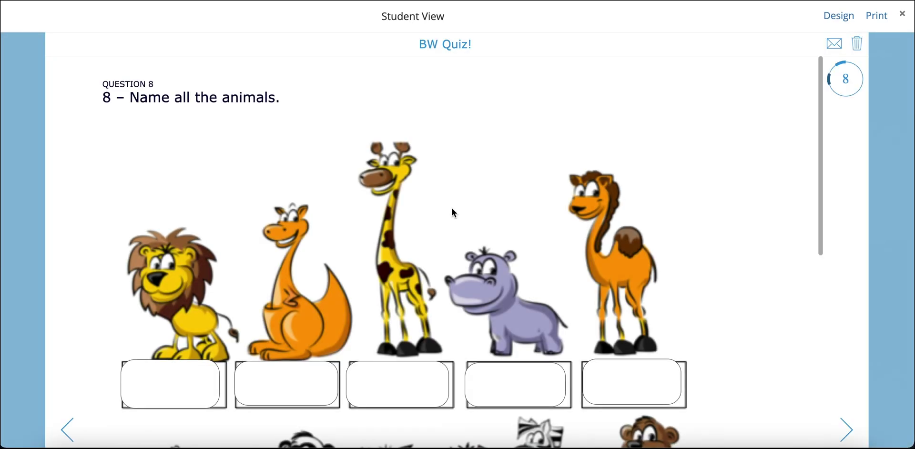
Check how the input fields fit the boxes under all the animals in the question 8 student view
scroll(460, 257, "down", 5)
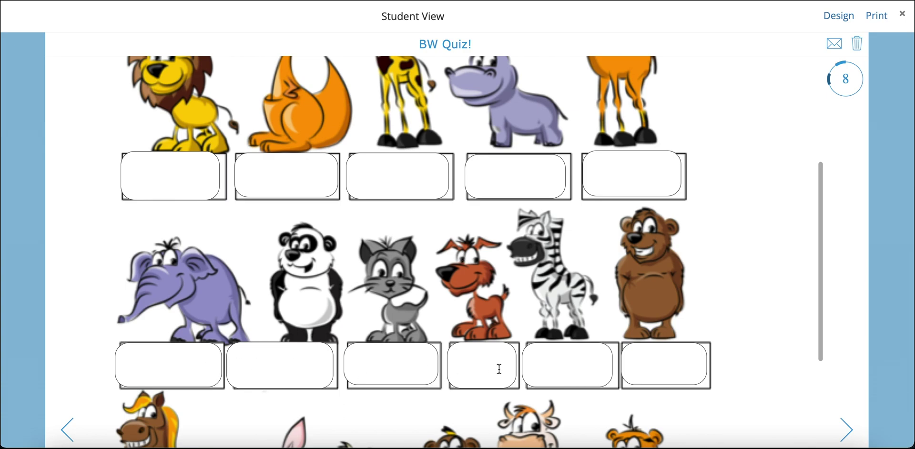
scroll(590, 380, "down", 4)
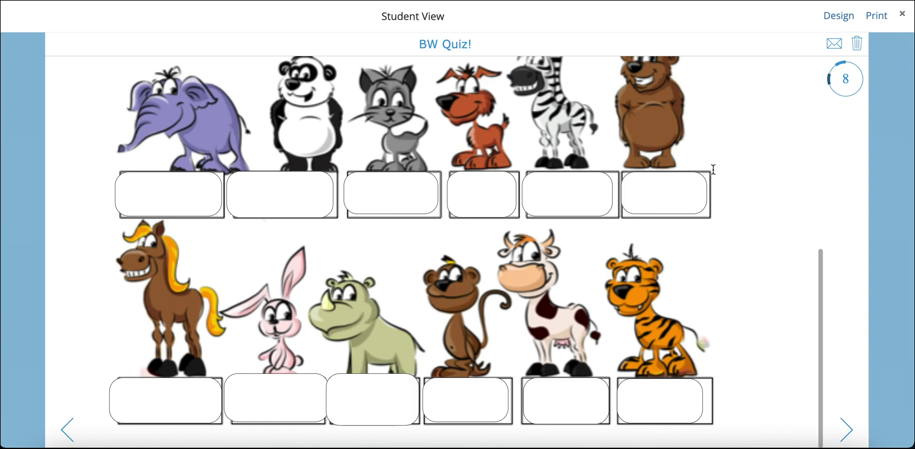
left_click(902, 14)
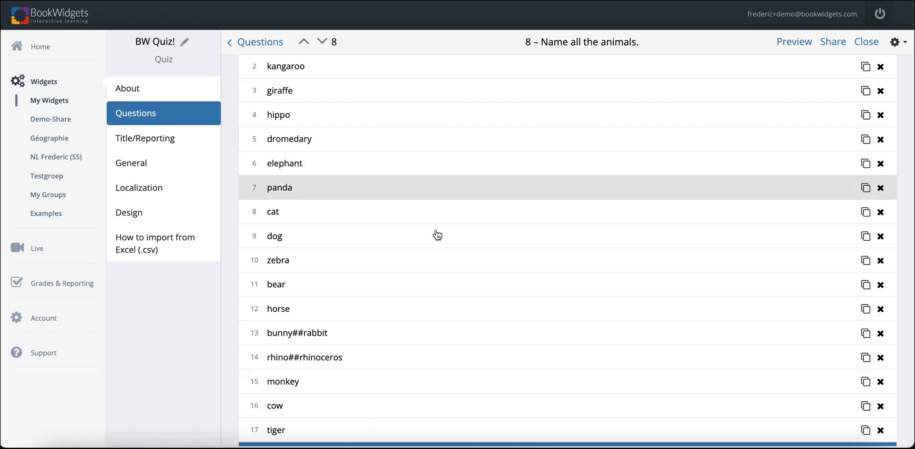
Set question 8's input field border style to None and its background style to Transparent
scroll(408, 257, "up", 1)
scroll(407, 257, "down", 8)
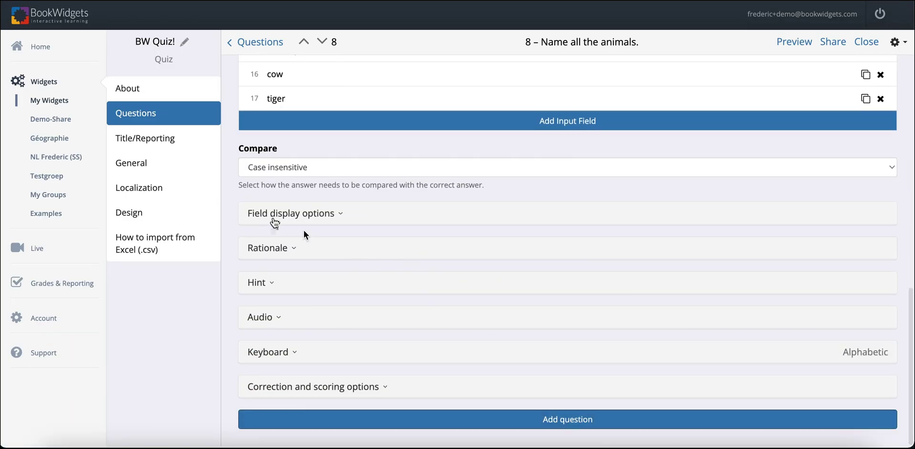
left_click(303, 215)
left_click(298, 257)
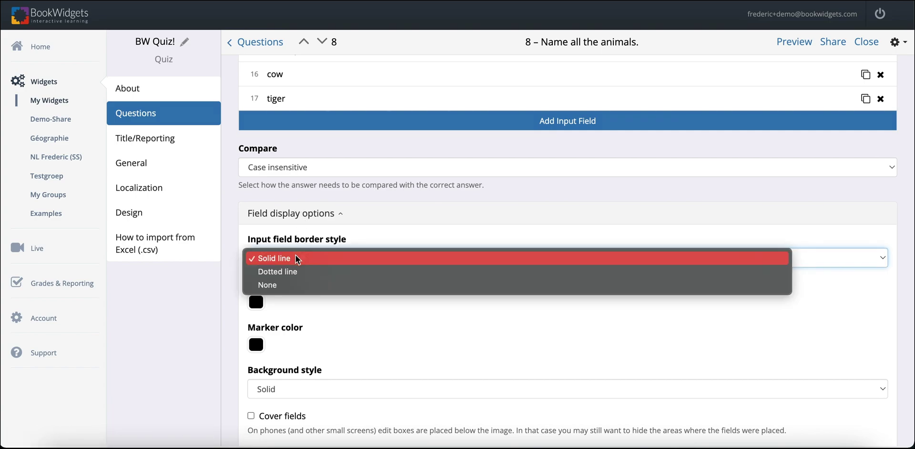
left_click(287, 285)
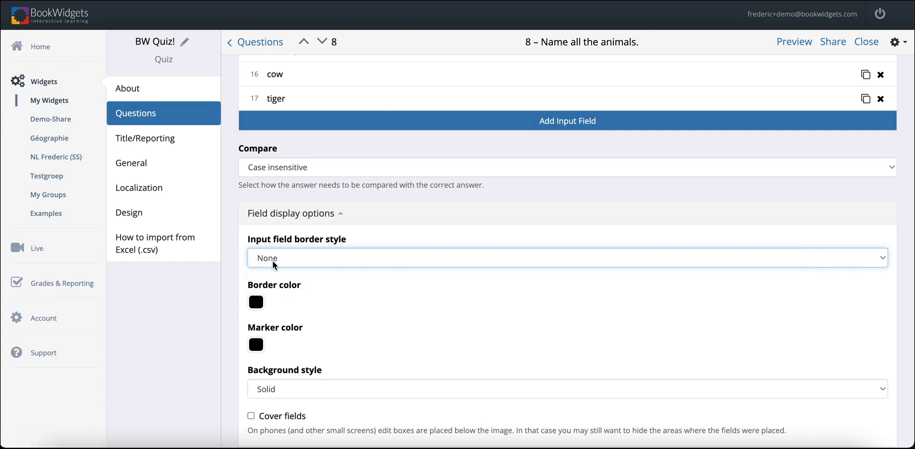
scroll(273, 261, "down", 3)
left_click(271, 236)
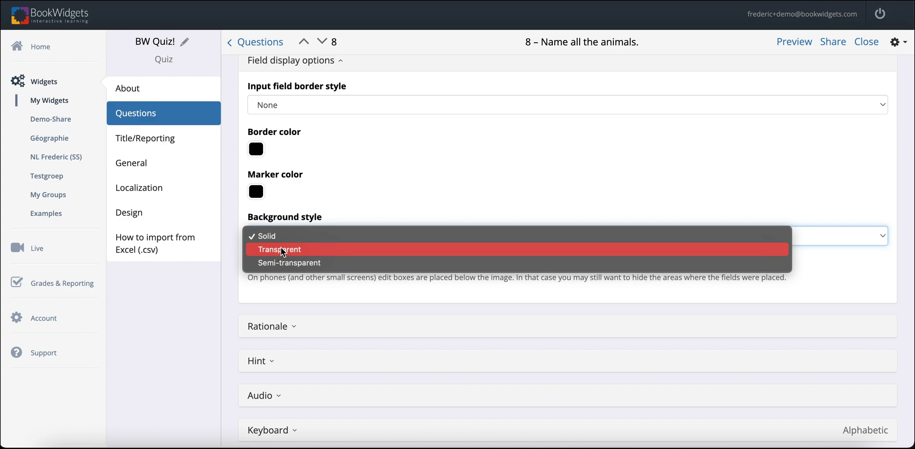
left_click(281, 250)
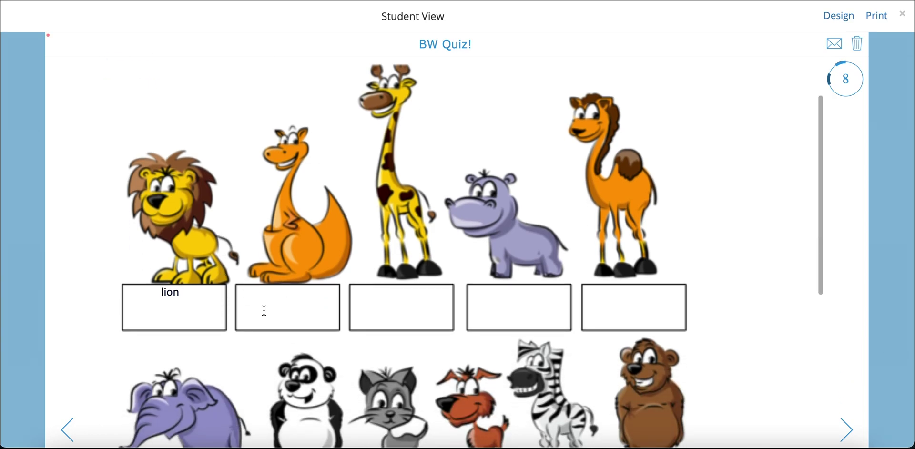
Try out question 8 in the student view by answering "kangaroo" and "giraffe" under those animals
type("kangaroo")
left_click(377, 310)
type("giraffe")
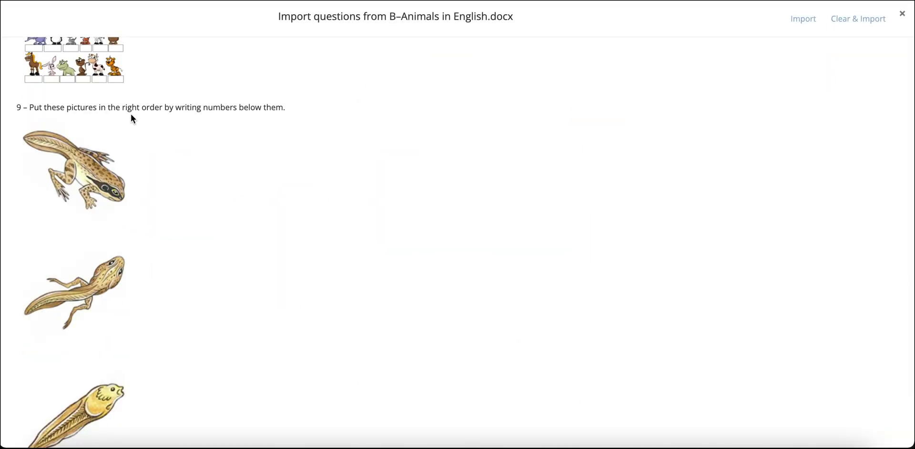
Define the question 9 instruction about putting pictures in the right order as a Picture Ordering question
left_click(129, 107)
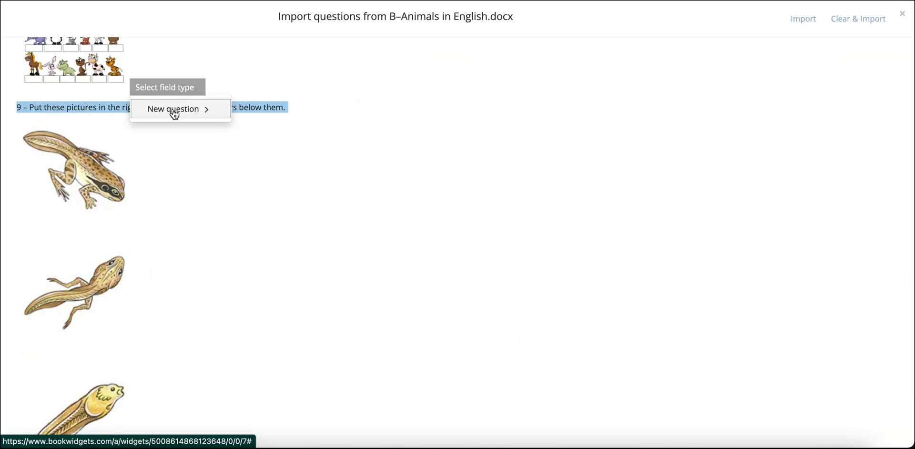
left_click(173, 110)
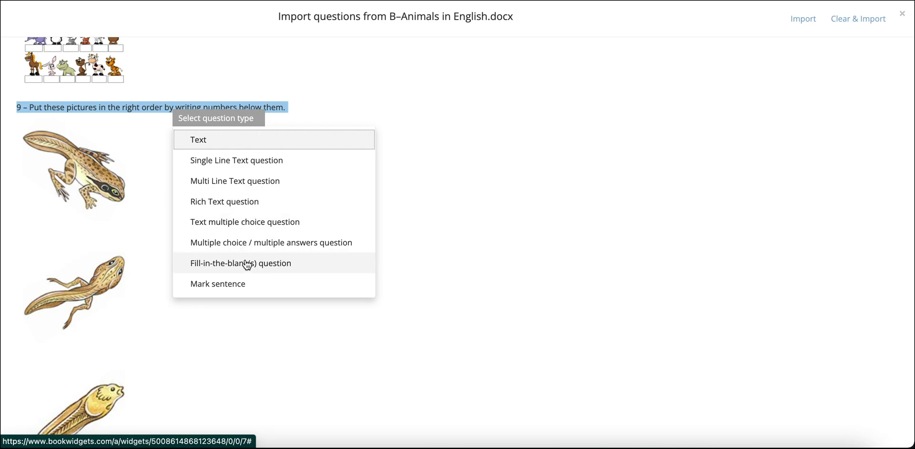
scroll(246, 265, "down", 5)
scroll(245, 264, "down", 3)
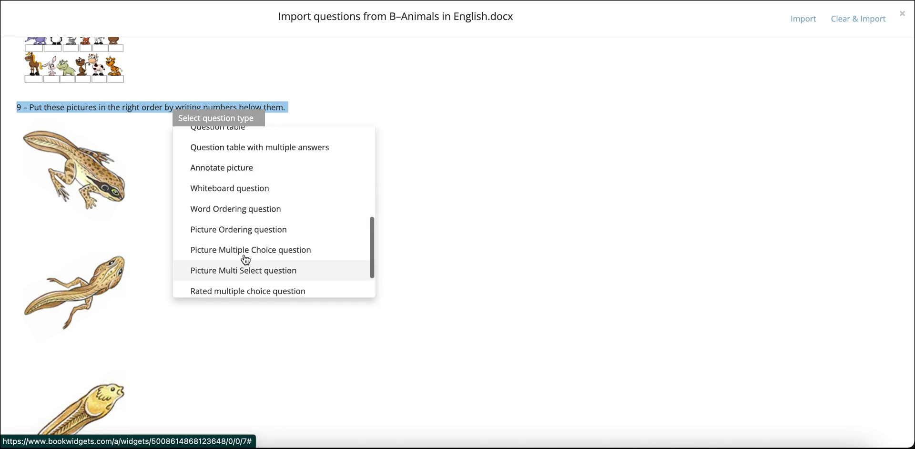
left_click(222, 230)
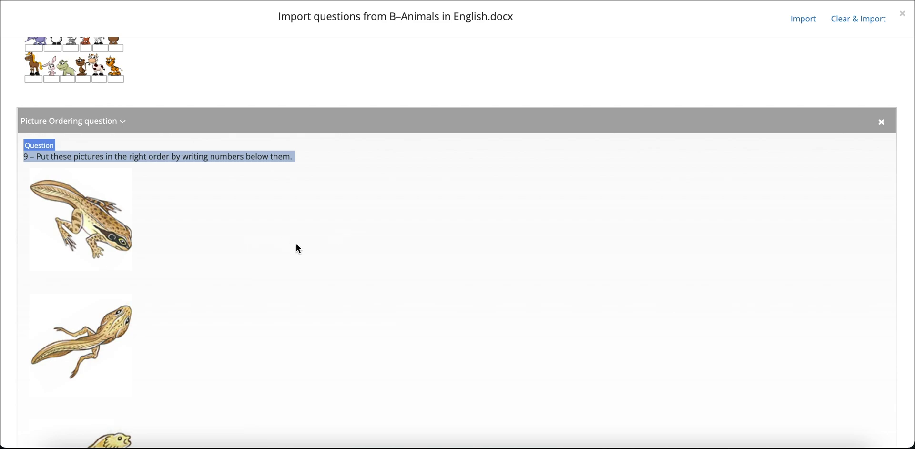
Mark the egg picture and the legless tadpole picture of question 9 as Picture fields
scroll(296, 244, "down", 3)
key("super+minus")
key("super+minus")
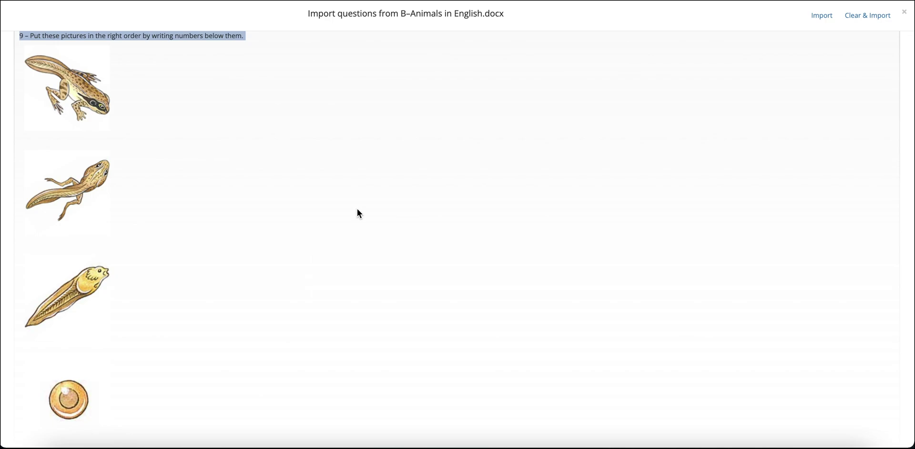
key("super+minus")
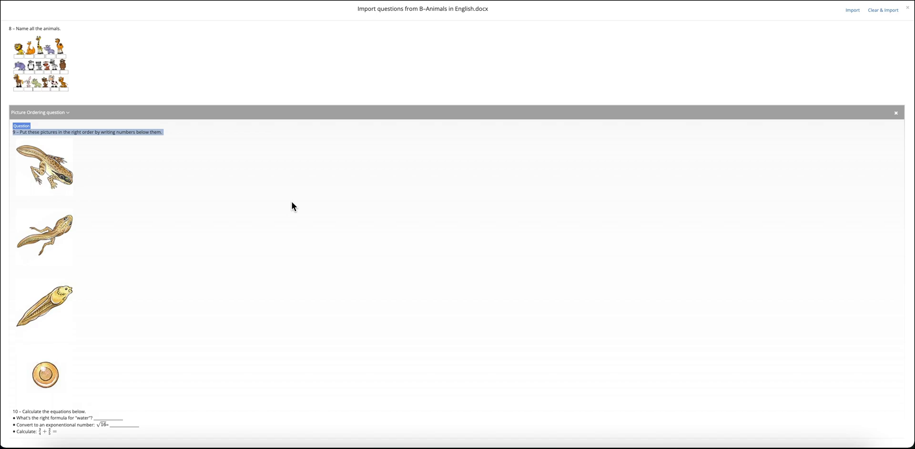
left_click(50, 376)
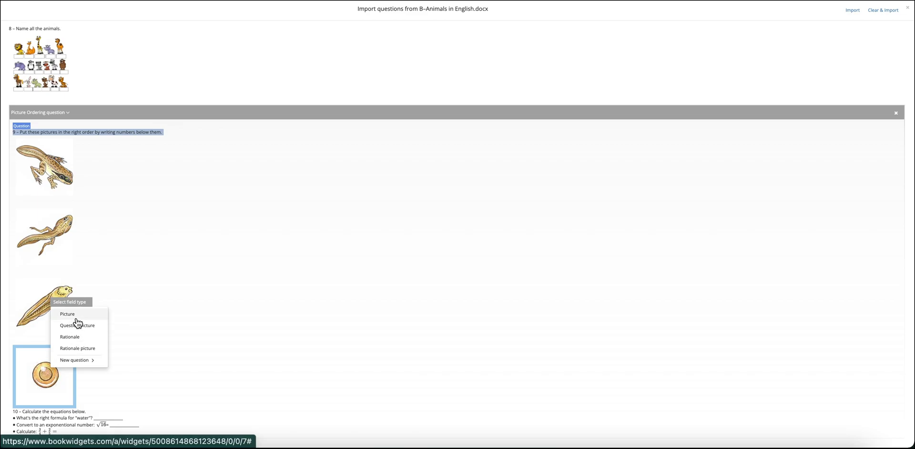
left_click(75, 317)
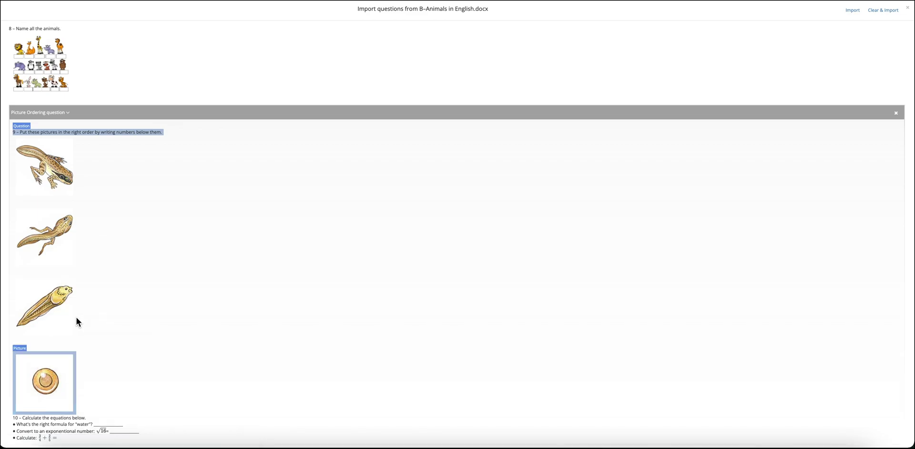
left_click(37, 293)
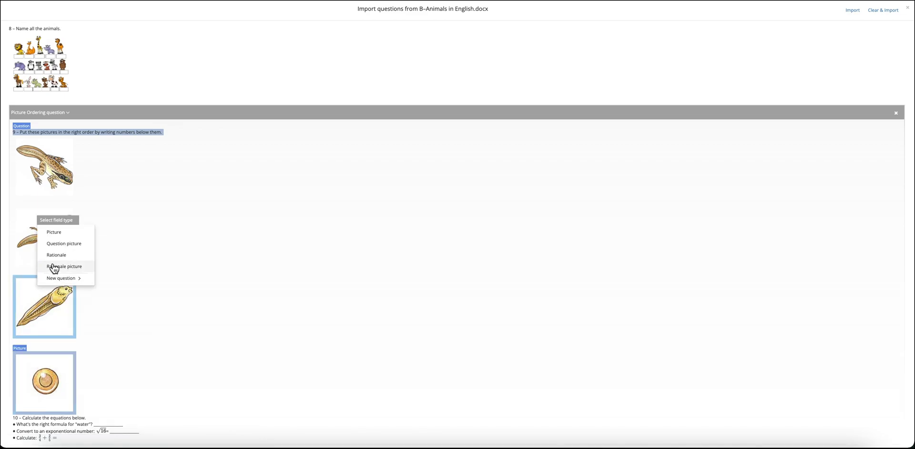
left_click(53, 233)
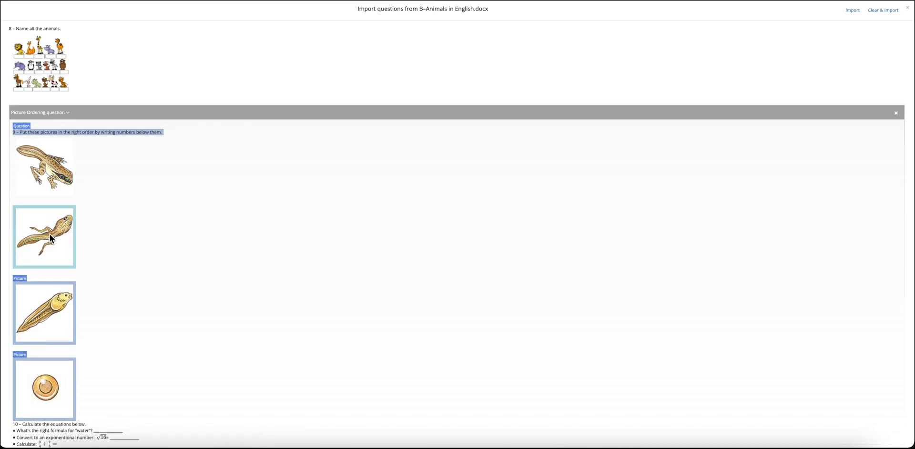
Mark the two pictures of tadpoles with legs in question 9 as Picture fields and import the question
left_click(50, 234)
left_click(67, 172)
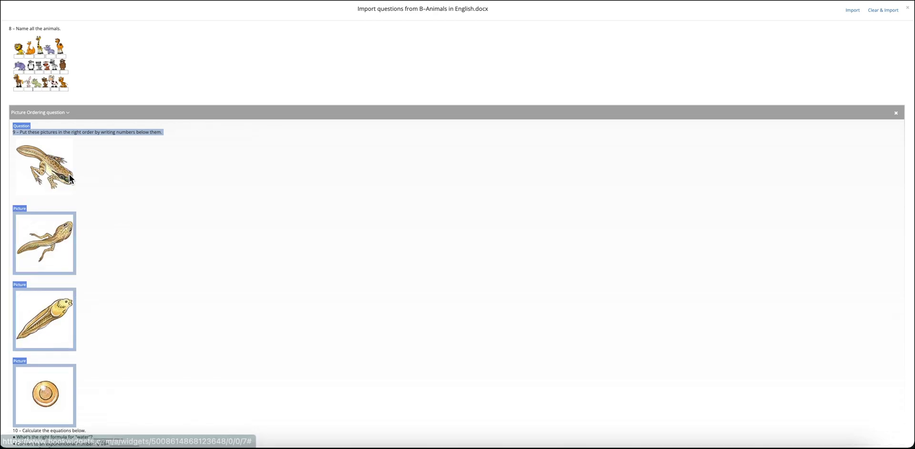
left_click(56, 172)
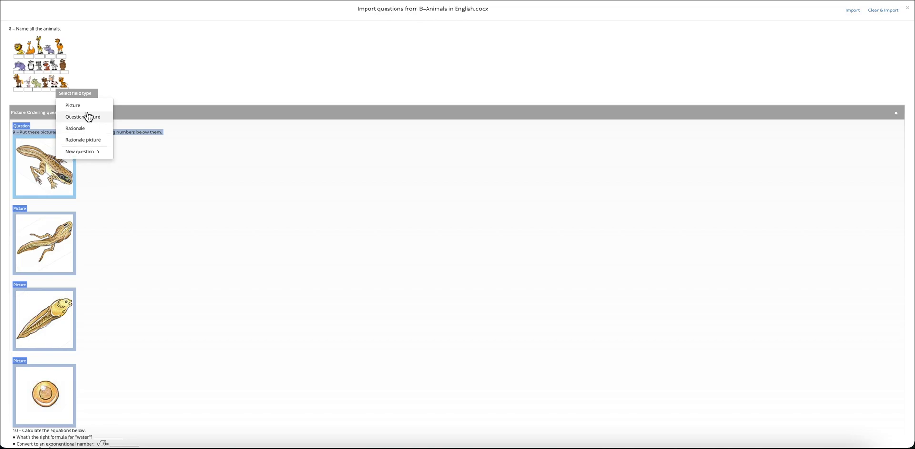
left_click(73, 105)
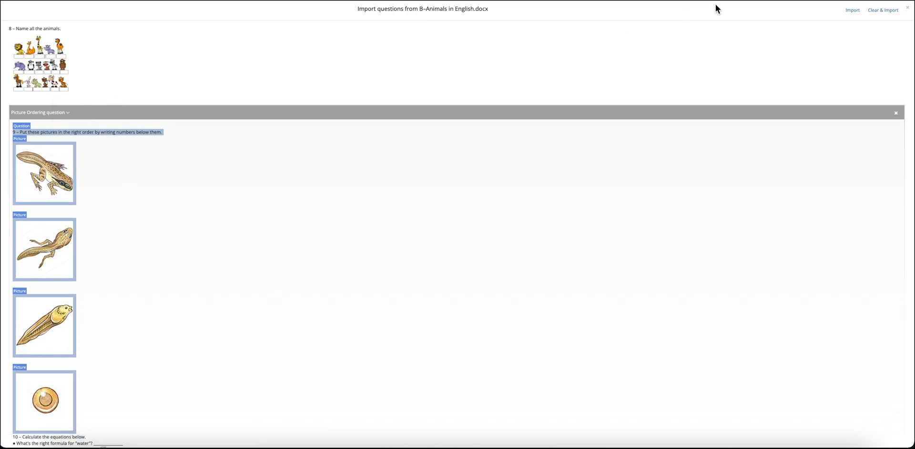
left_click(851, 11)
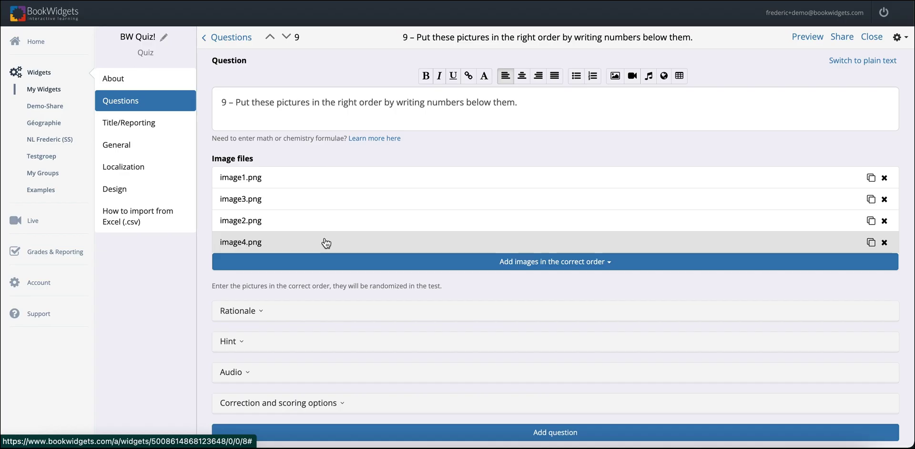
Inspect image4.png and move it to the start of question 9's image order
left_click(326, 243)
key("Escape")
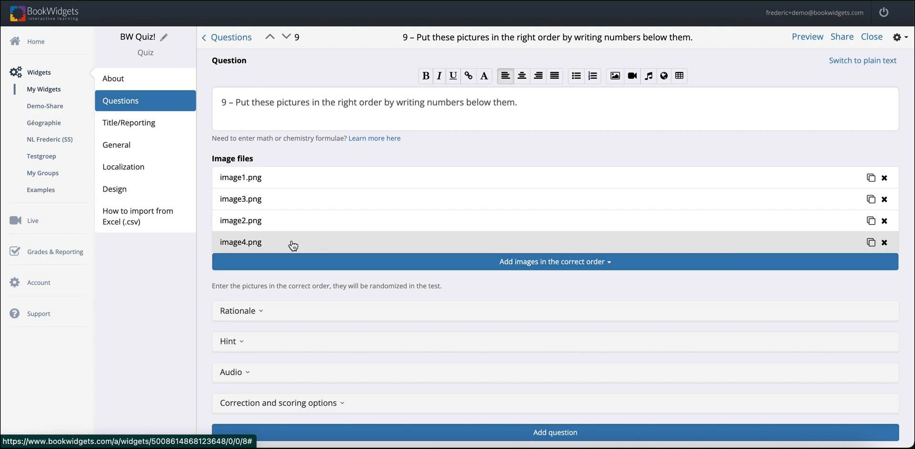
mouse_move(293, 246)
left_mouse_down()
mouse_move(274, 169)
mouse_move(281, 241)
left_mouse_up()
Move image1.png to the end of question 9's image order and image2.png ahead of image3.png
left_click(276, 197)
key("Escape")
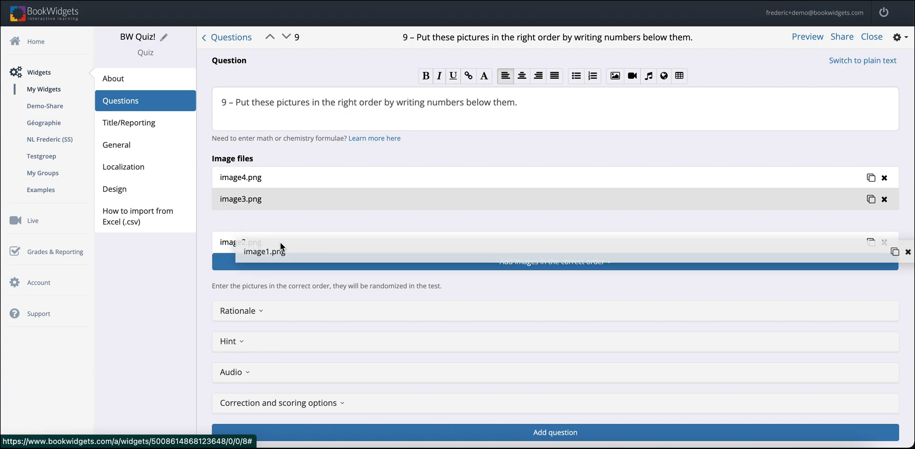
left_click_drag(280, 244, 278, 249)
left_click(266, 225)
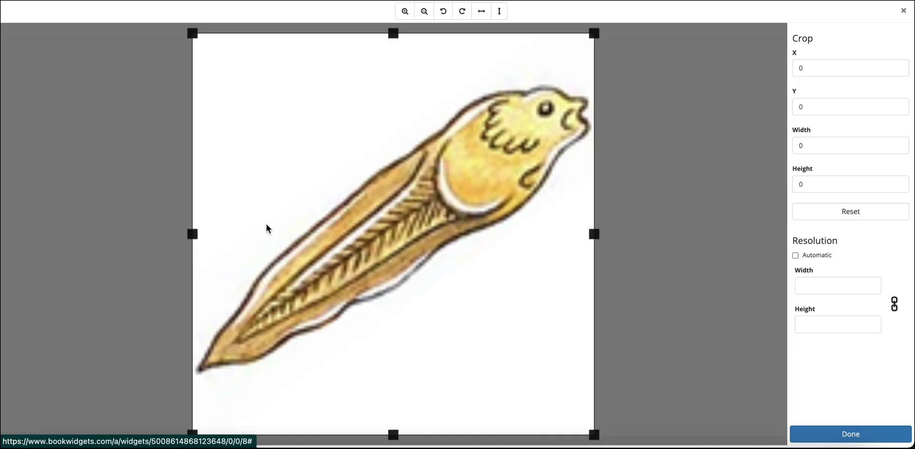
key("Escape")
left_click_drag(282, 225, 282, 198)
scroll(361, 205, "down", 1)
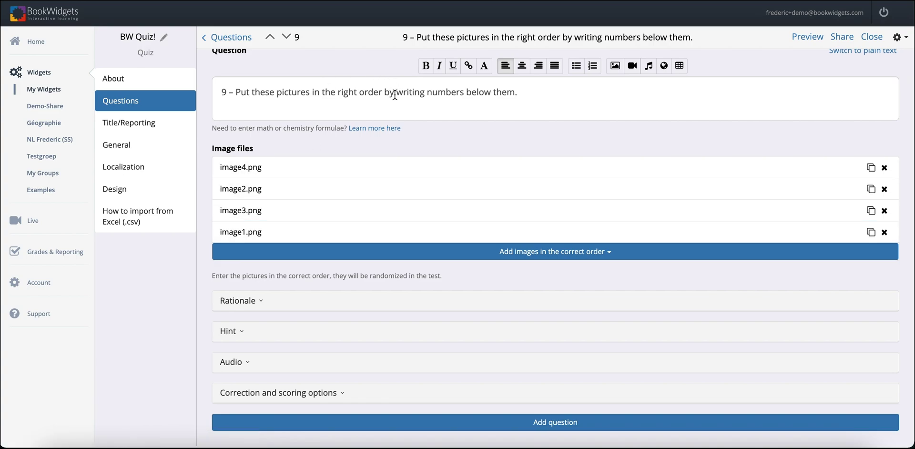
Shorten question 9's text to "9 – Put these pictures in the right order."
left_click_drag(396, 96, 514, 90)
key("BackSpace")
key("BackSpace")
key("BackSpace")
key("BackSpace")
key("BackSpace")
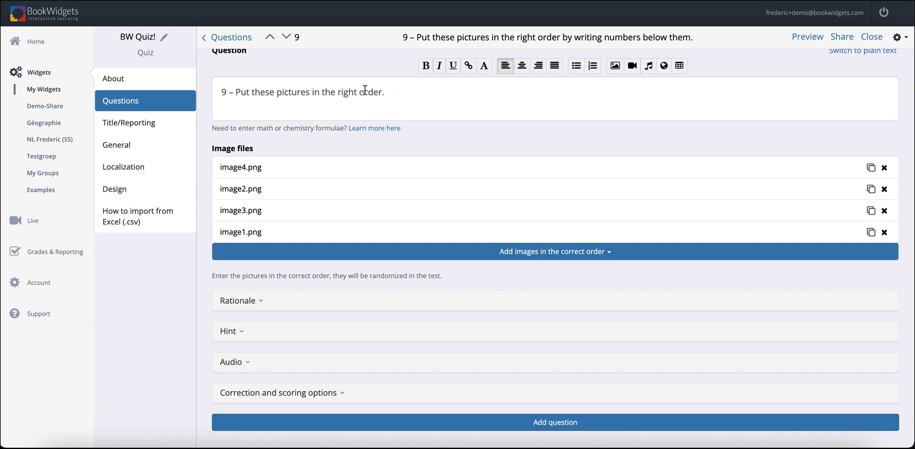
scroll(202, 96, "up", 1)
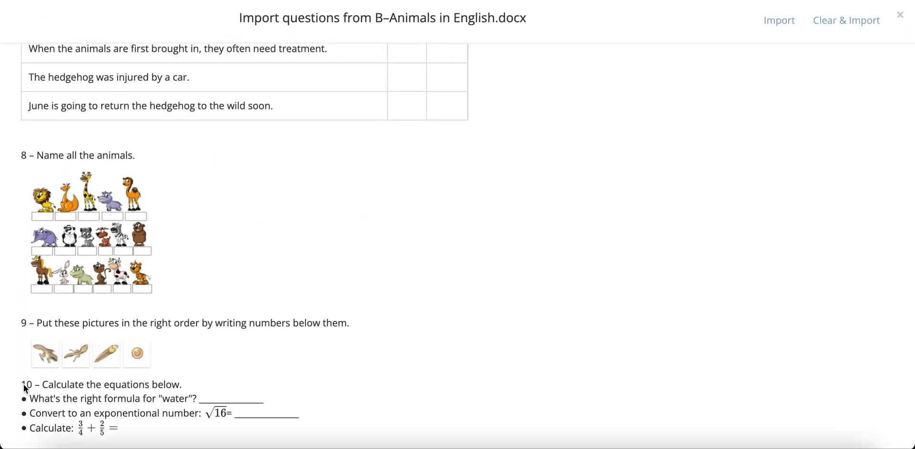
Assign the Equations question type to the line "10 – Calculate the equations below." in the imported document
left_click(25, 385)
left_click(28, 387)
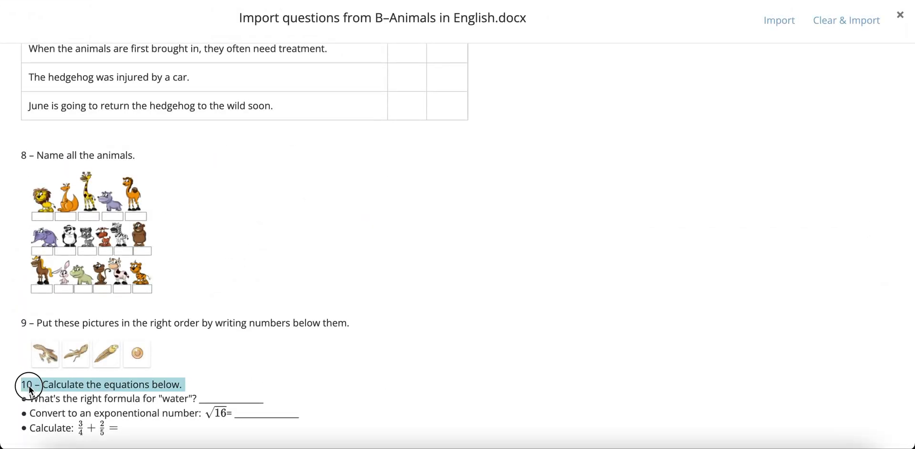
left_click(61, 390)
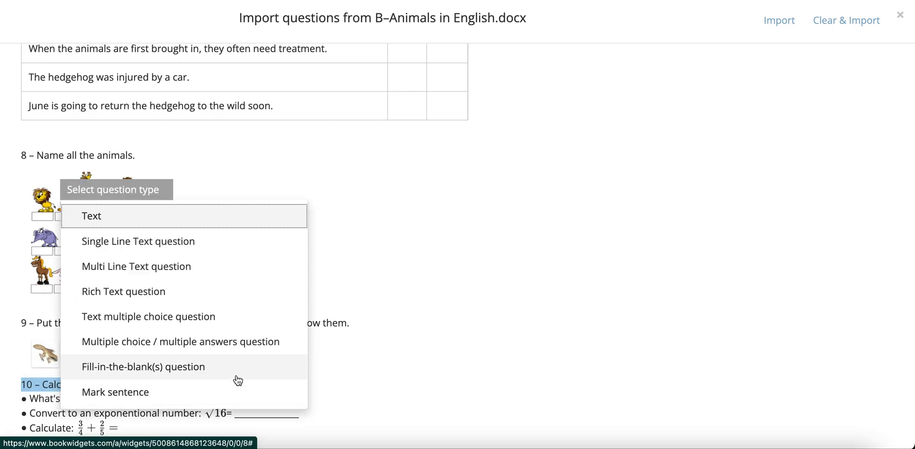
scroll(236, 377, "down", 5)
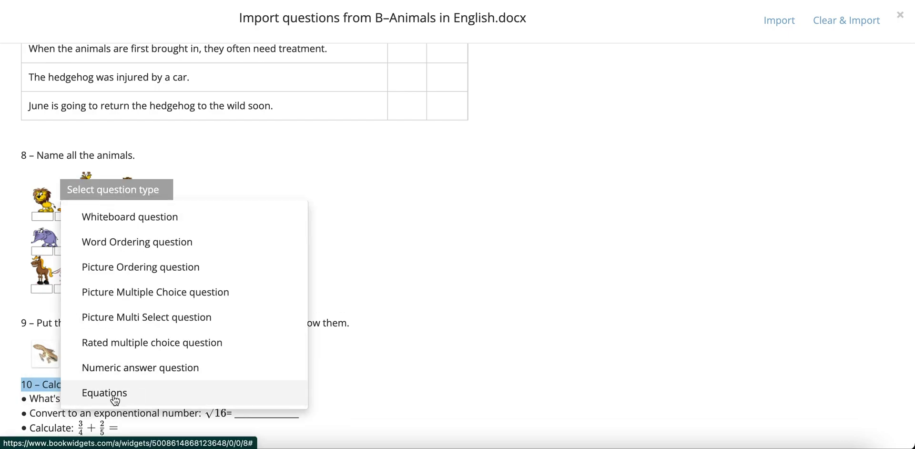
left_click(245, 386)
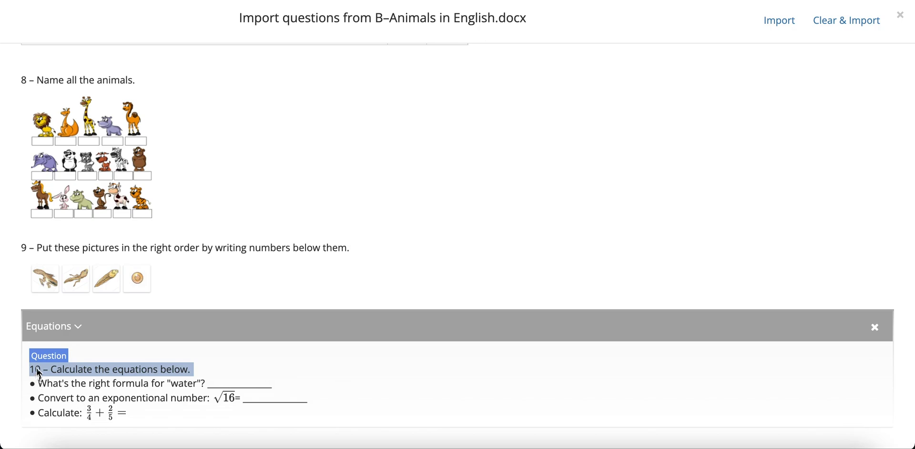
Mark the three bulleted lines of question 10 as its Text field and import the question
left_click_drag(38, 383, 130, 414)
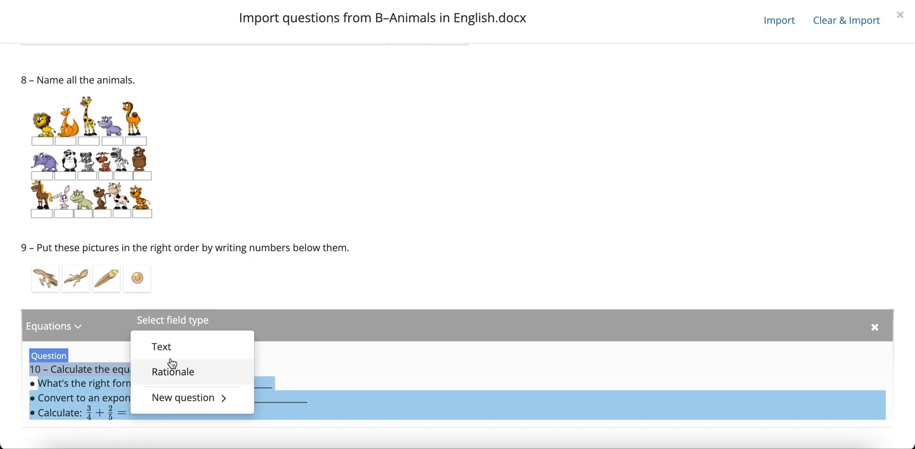
left_click(175, 352)
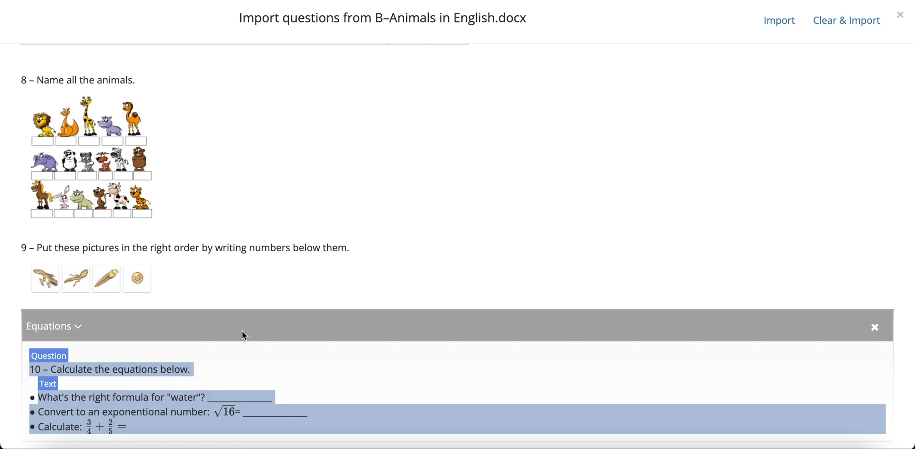
scroll(253, 402, "down", 1)
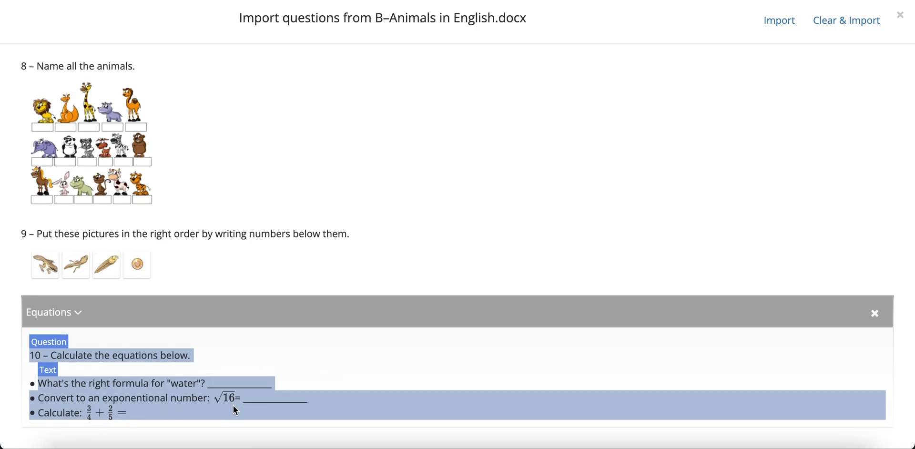
key("super+plus")
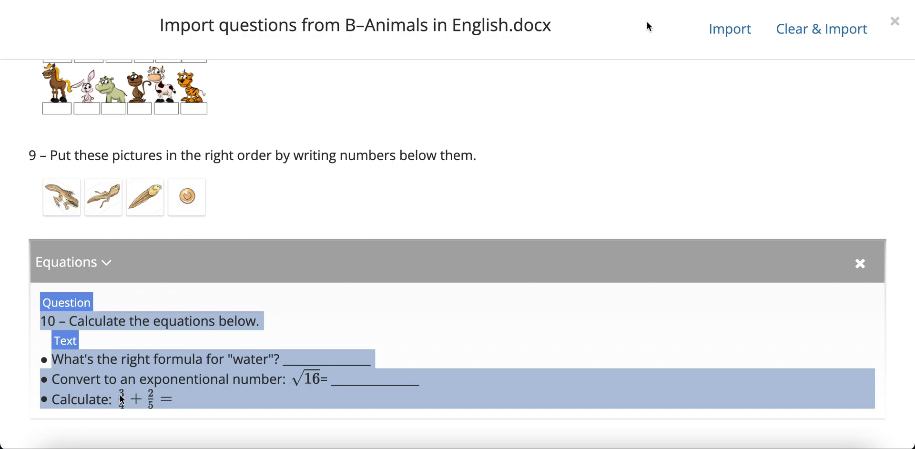
left_click(726, 29)
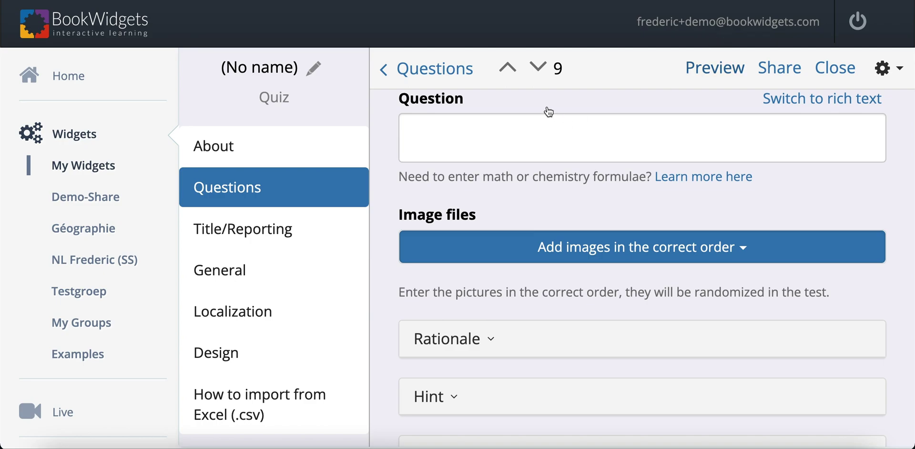
Open the imported question 10 and put its three sub-questions on separate lines without bullets in the Text field
left_click(538, 66)
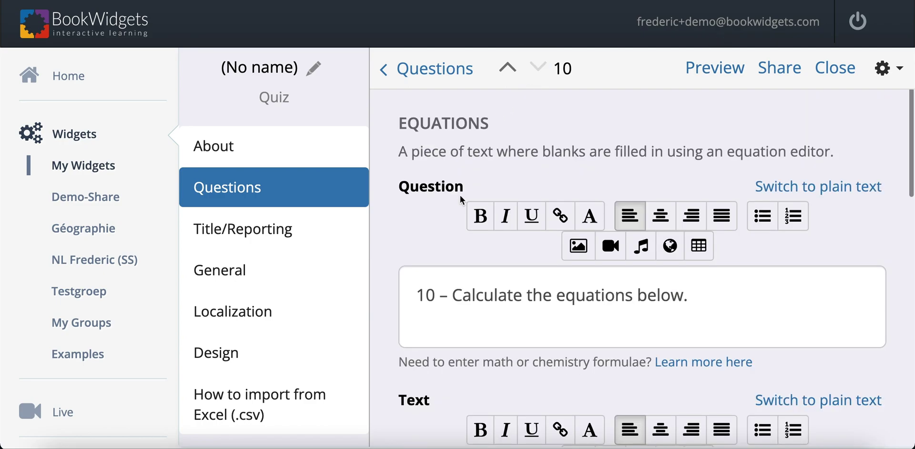
key("ctrl+plus")
key("ctrl+minus")
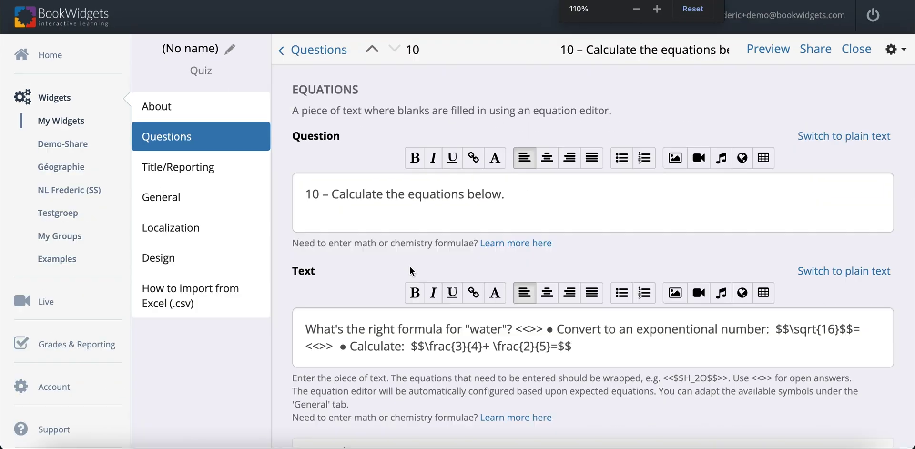
scroll(410, 267, "down", 3)
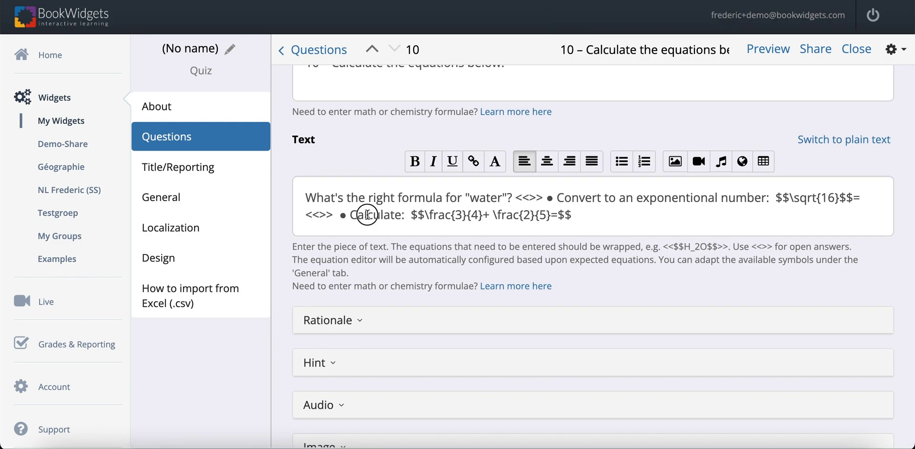
left_click_drag(359, 214, 620, 212)
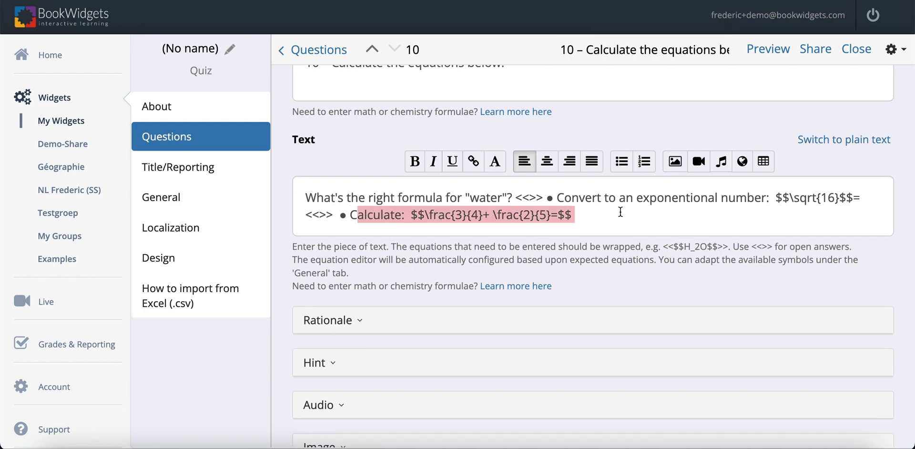
left_click(544, 200)
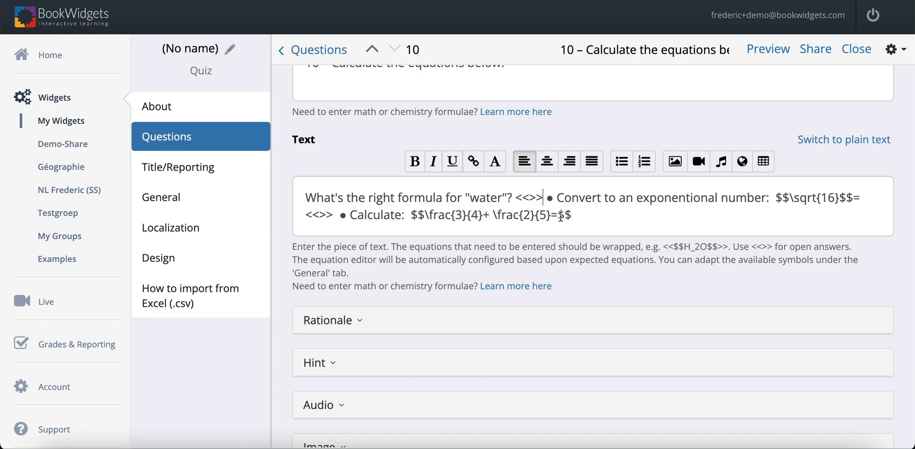
key("Delete")
key("Delete")
key("Return")
left_click(643, 215)
key("Delete")
key("Return")
Add "= <<>>" after question 10's fraction sum and fill the water formula blank with $$H_2O$$
left_click(530, 232)
type("= <<>>")
left_click(529, 197)
type("H_2O")
left_click(529, 197)
type("$$")
left_click(574, 197)
type("$$")
Fill question 10's square root blank with $$x^2$$ and its fraction sum blank with $$\frac{23}{20}$$
left_click(626, 216)
type("$$")
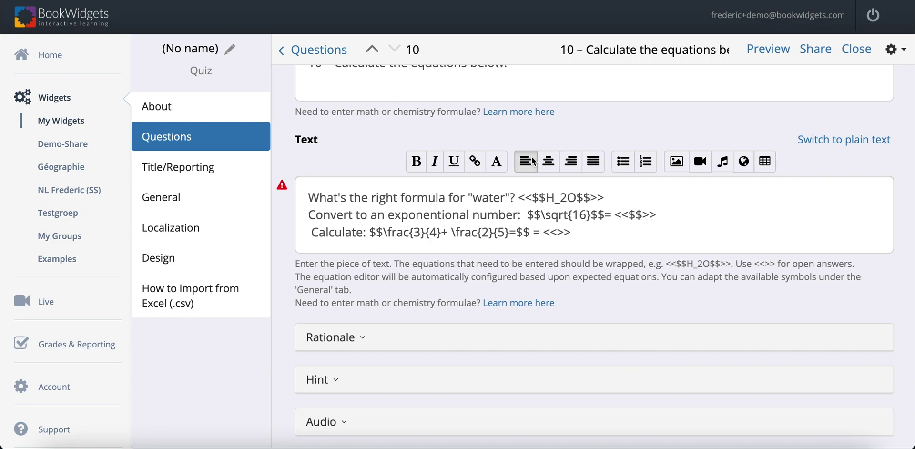
type("x^2$$")
left_click(628, 216)
left_click(558, 233)
type("$$\\frac{23}{20}$$")
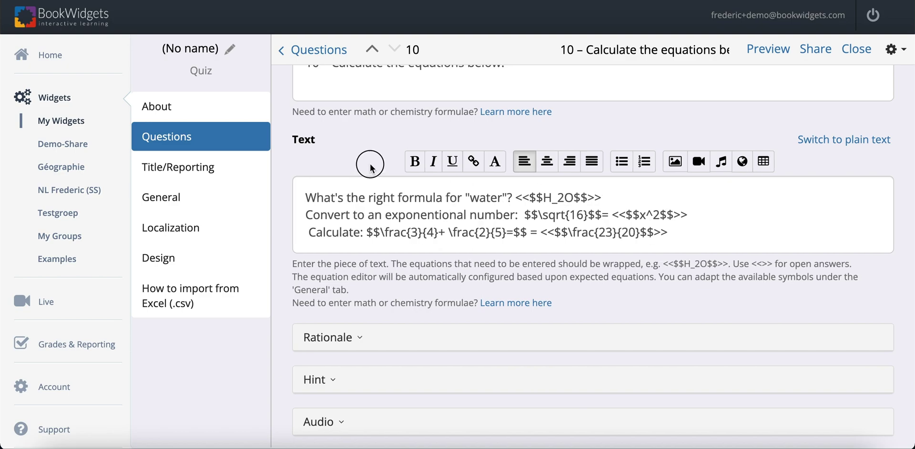
Preview question 10 in the student view and try the equation editor in its answer blanks
left_click(765, 48)
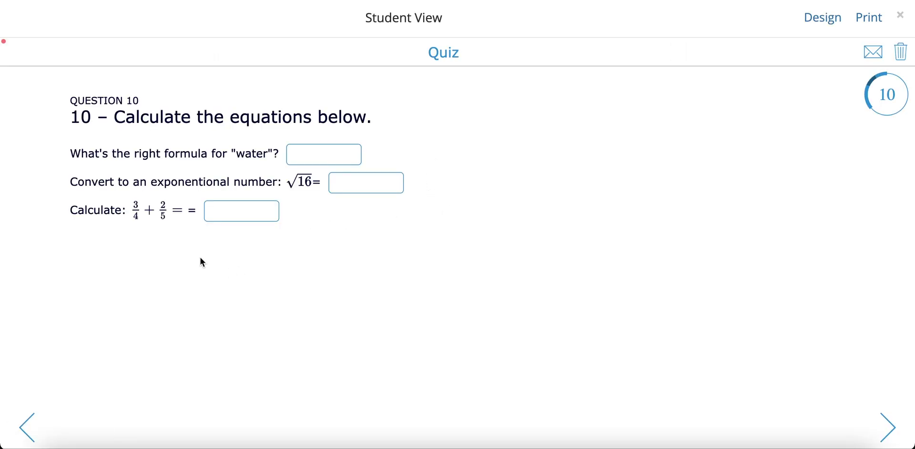
left_click(249, 211)
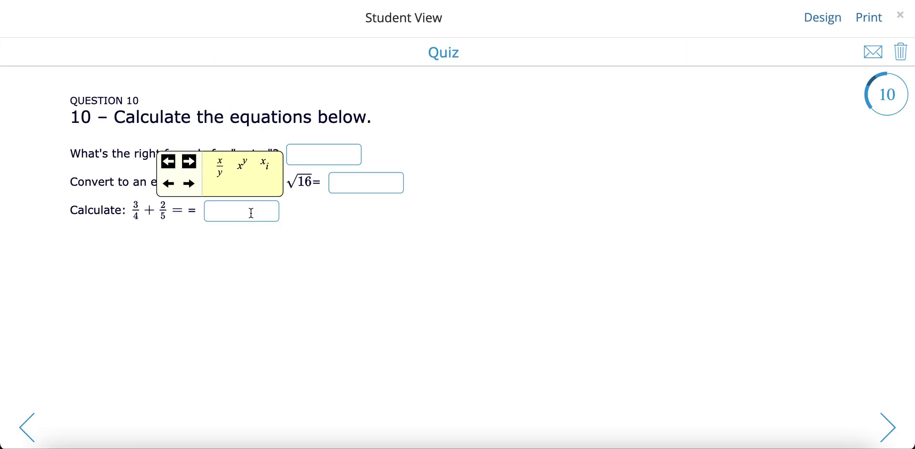
left_click(362, 181)
left_click(238, 155)
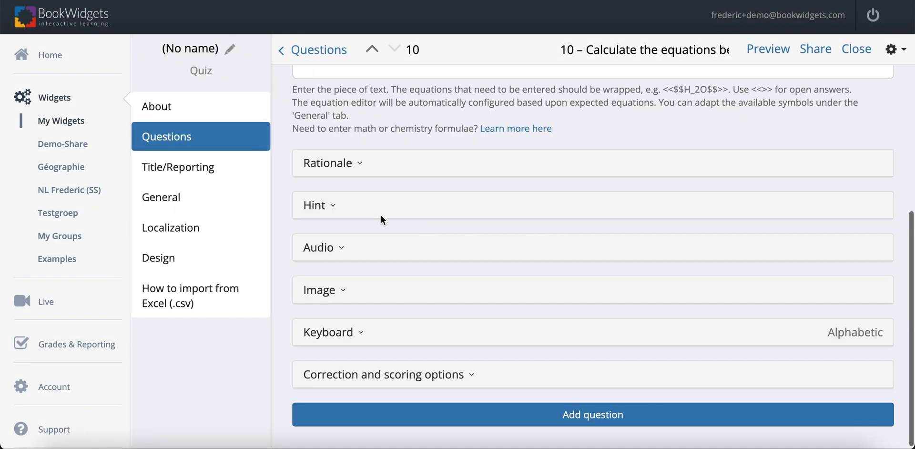
Inspect question 10's correction and scoring options
left_click(370, 379)
scroll(412, 366, "down", 3)
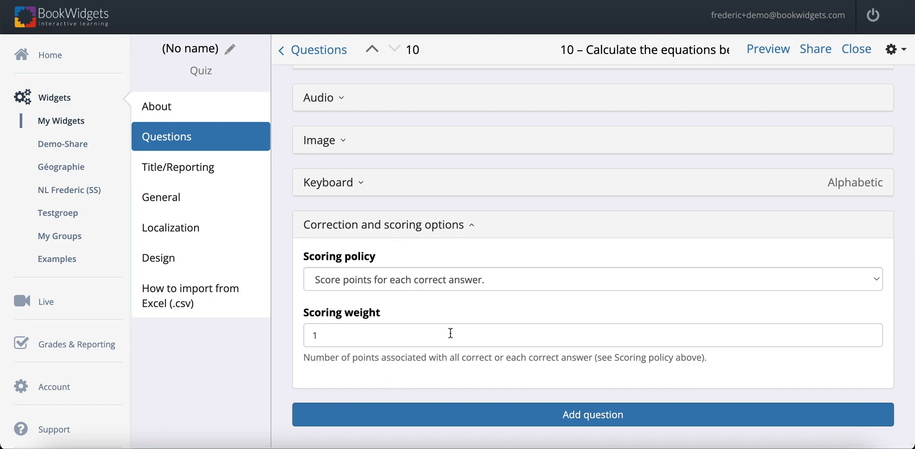
scroll(449, 333, "up", 3)
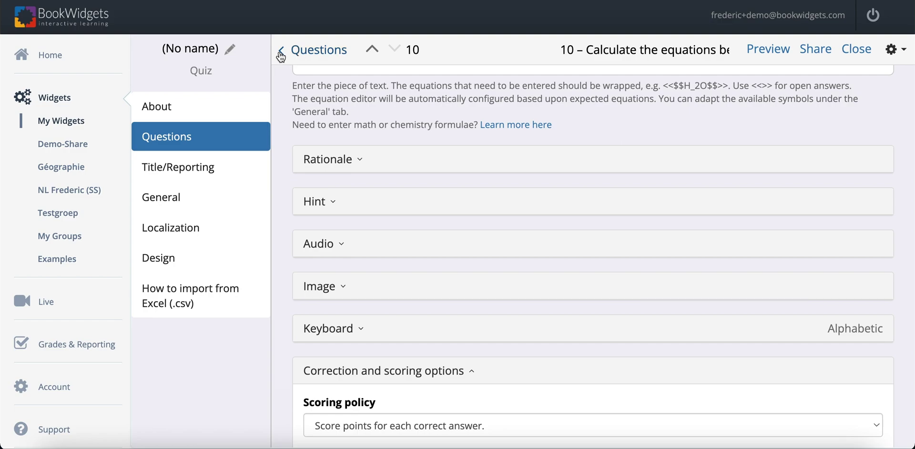
Return to the question list, name the quiz "BW Quiz!" and open its student preview
left_click(281, 53)
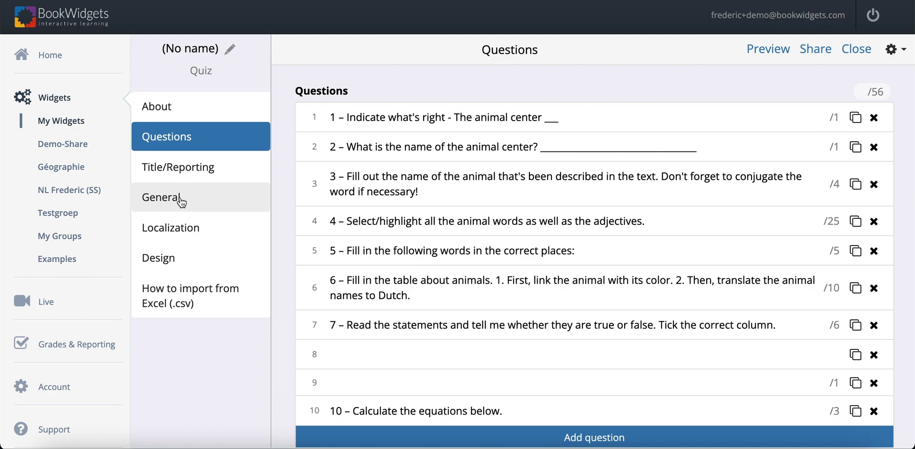
left_click(181, 59)
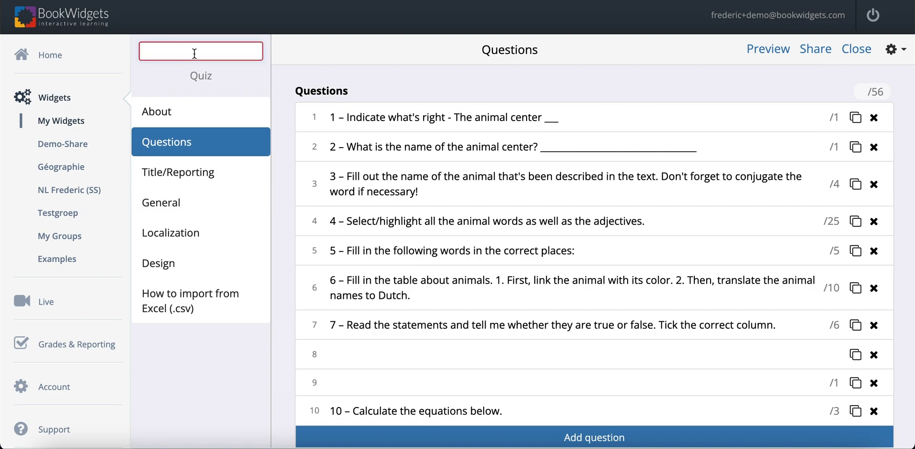
type("BW Quiz!")
left_click(254, 83)
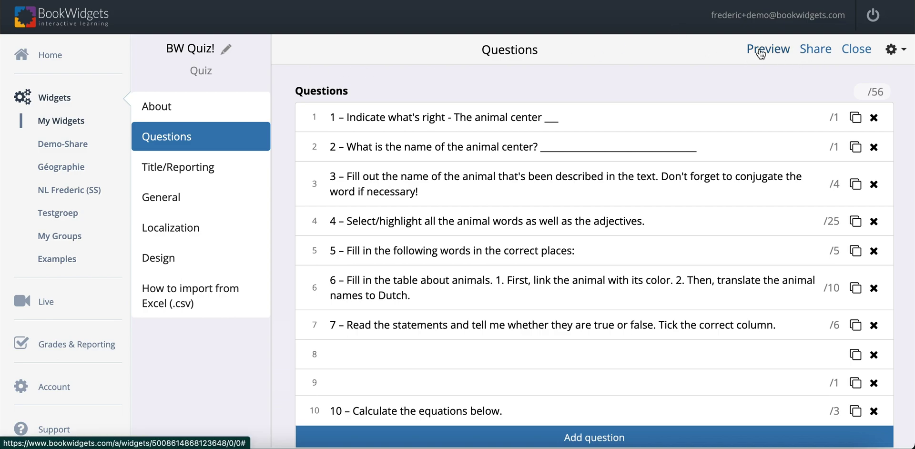
left_click(762, 52)
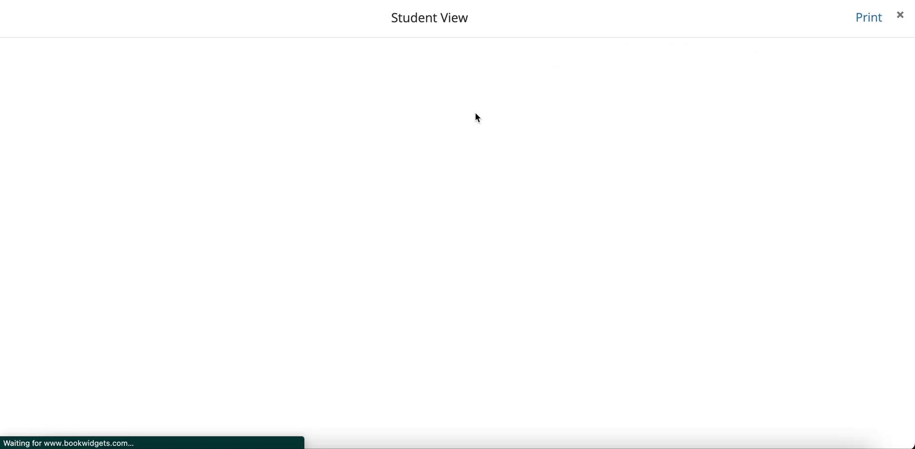